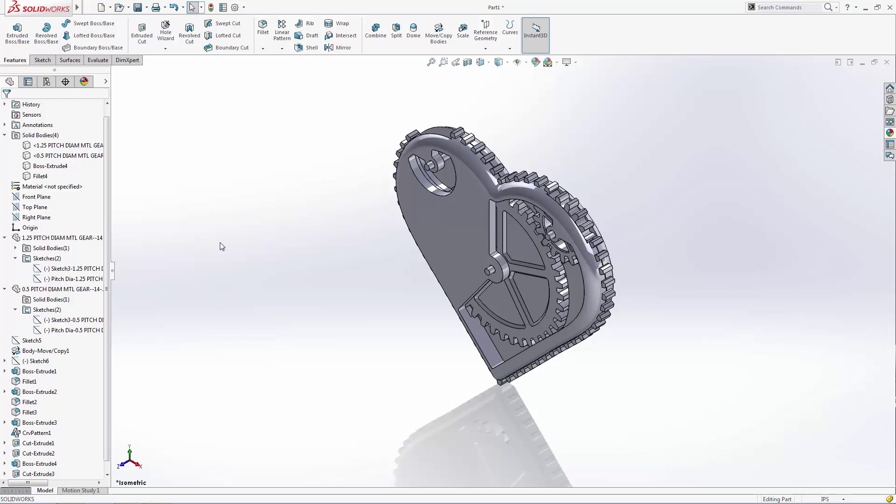
# Start a sketch on the flat back face of the heart body and display the model with hidden lines visible
pyautogui.moveTo(732, 372); pyautogui.dragTo(569, 300, button='middle')
pyautogui.click(532, 246)
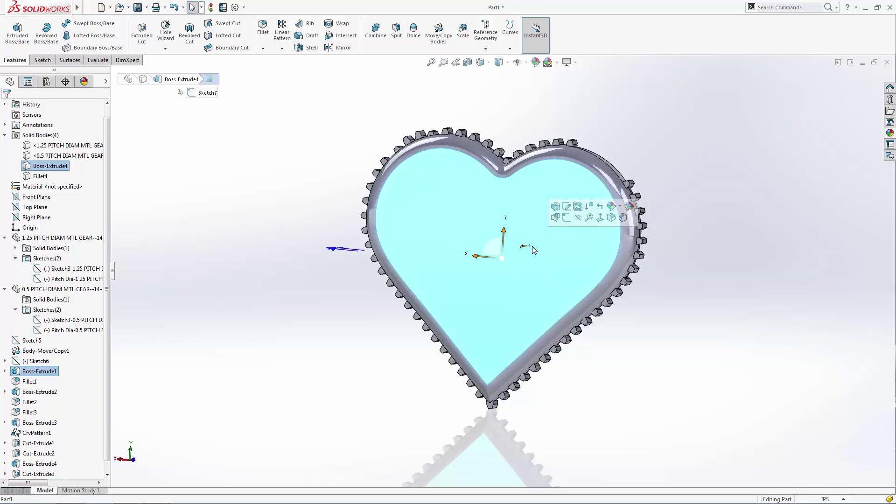
pyautogui.click(577, 206)
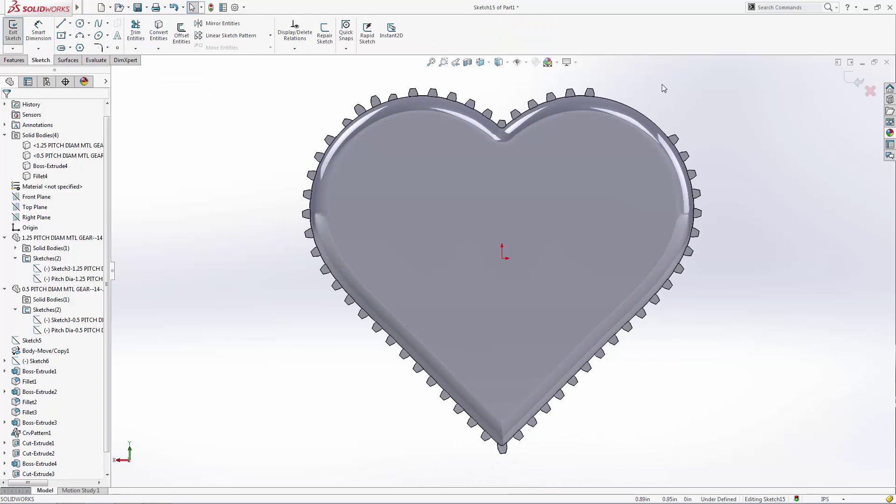
pyautogui.moveTo(507, 66)
pyautogui.click(497, 122)
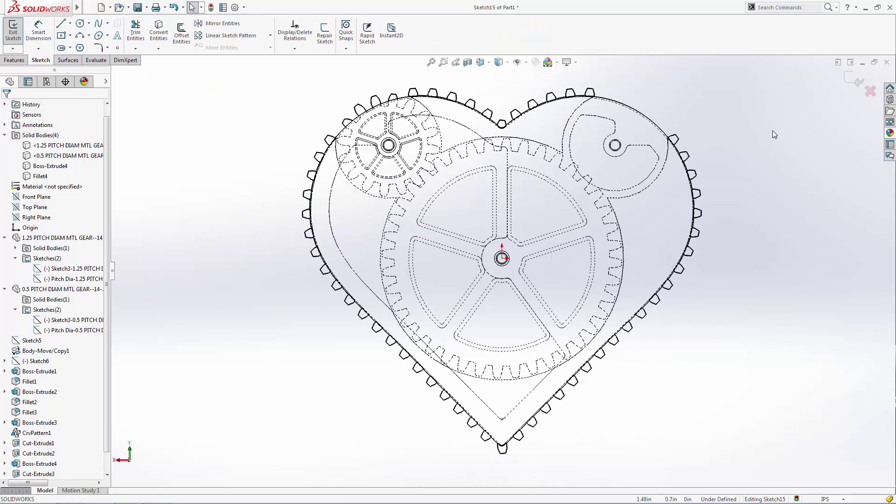
# Sketch a circle centered on the large gear's hub, reaching just inside the gear teeth
pyautogui.click(80, 24)
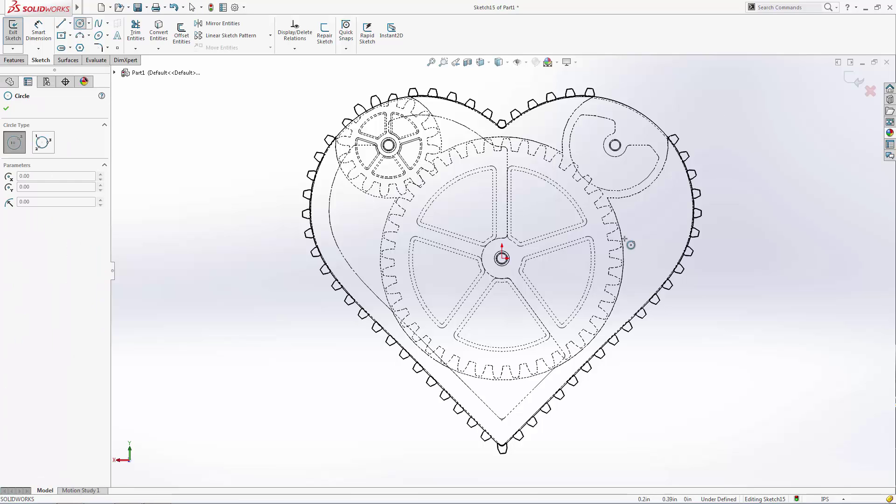
pyautogui.click(502, 258)
pyautogui.click(504, 362)
pyautogui.press('Escape')
# Dimension the gap between the circle and the lowest tooth root edge of the large gear to 0.04 in
pyautogui.scroll(-7, 514, 369)
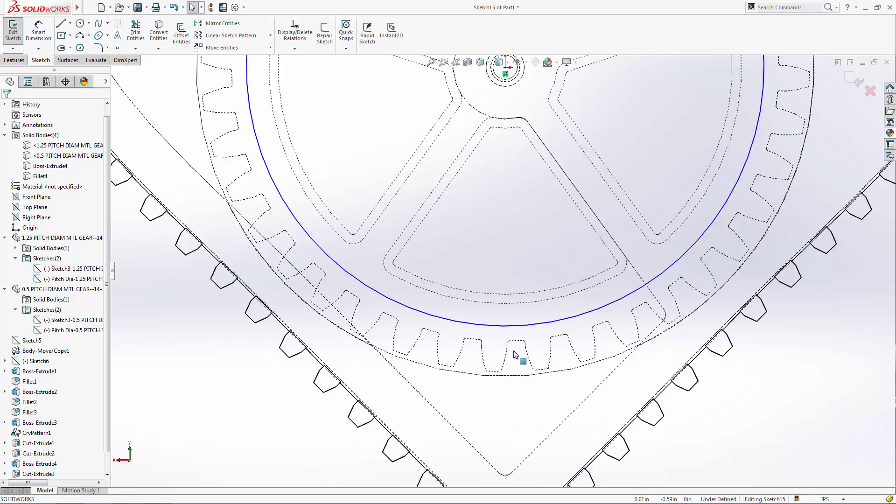
pyautogui.click(39, 31)
pyautogui.click(522, 329)
pyautogui.click(524, 307)
pyautogui.click(557, 322)
pyautogui.write('0')
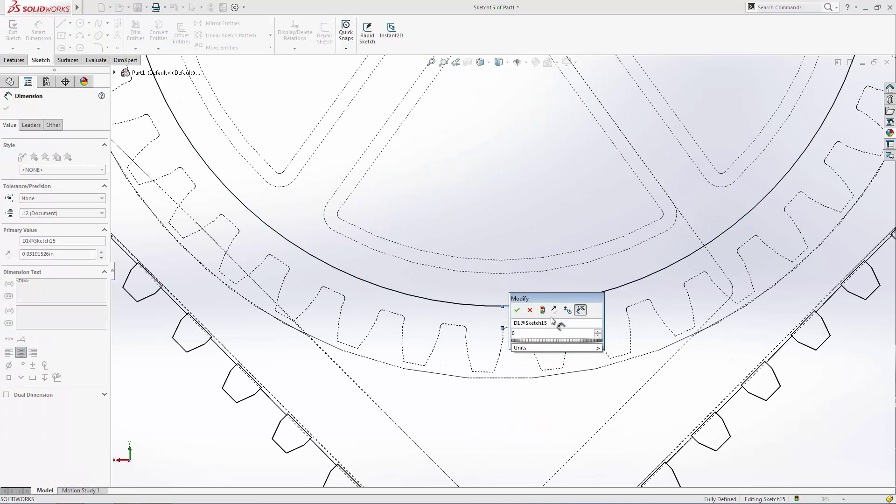
pyautogui.write('.0')
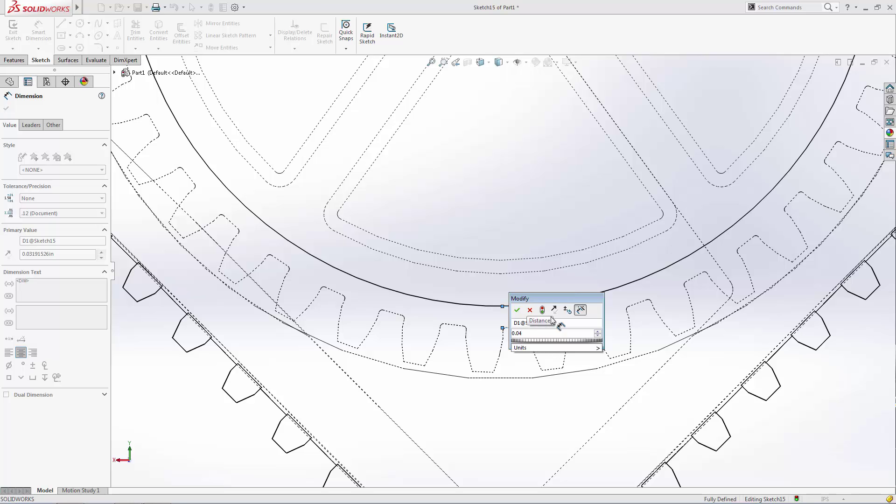
pyautogui.write('4')
pyautogui.press('Return')
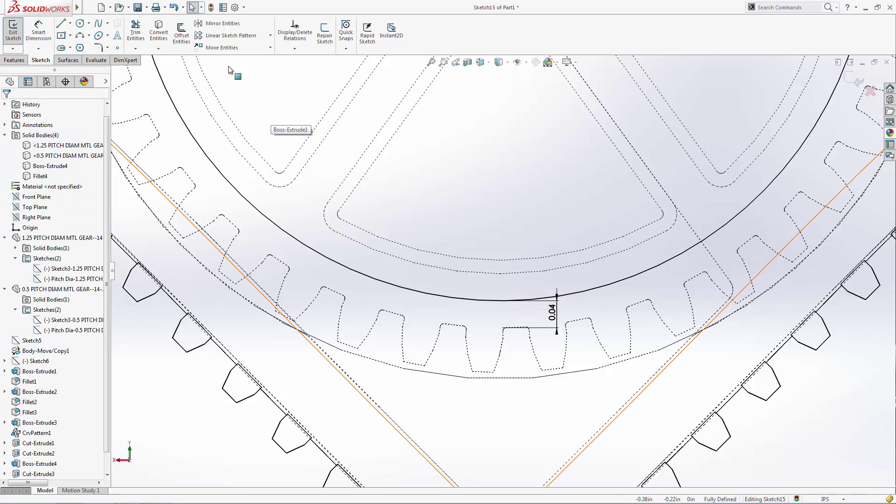
# Offset the circle inward by 0.16 in using the reversed direction
pyautogui.click(182, 32)
pyautogui.click(452, 298)
pyautogui.click(33, 156)
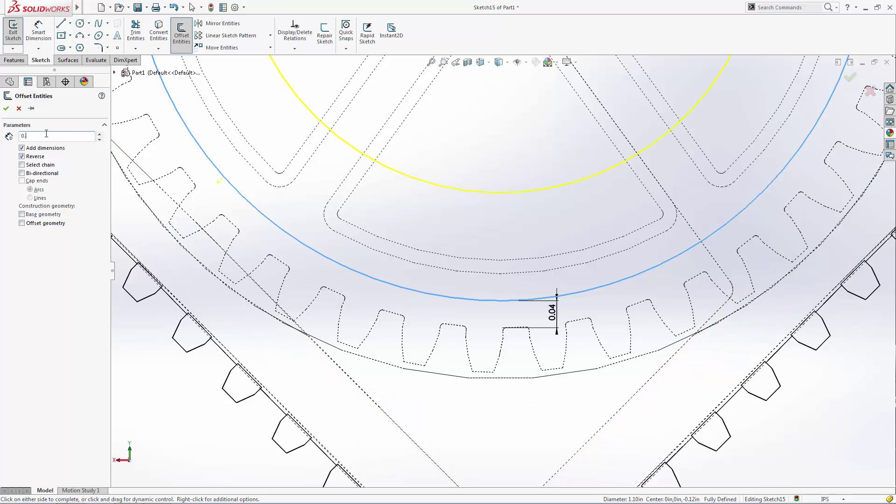
pyautogui.click(6, 109)
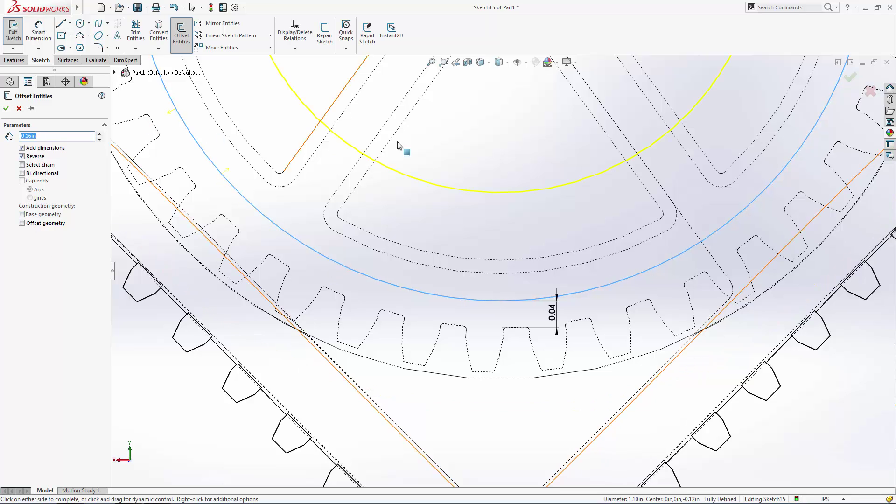
# Sketch a two-segment radial line from the gear center down-left to the inner circle and on to the outer circle
pyautogui.scroll(5, 479, 142)
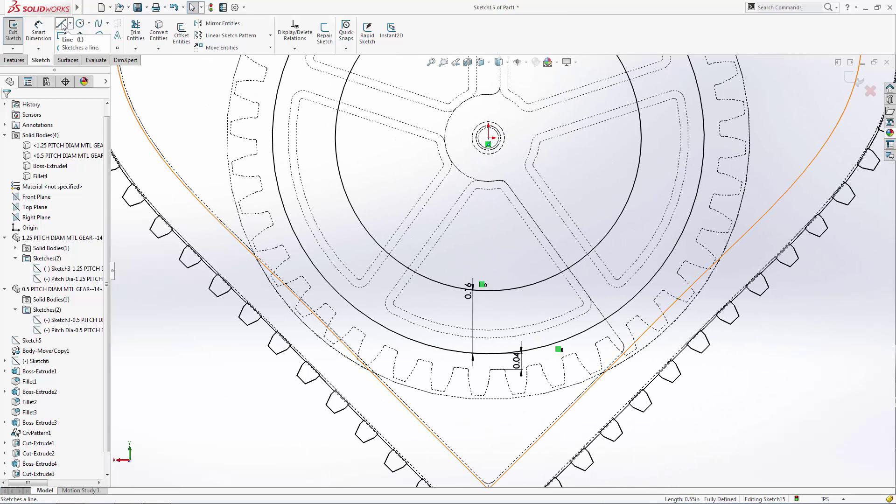
pyautogui.click(61, 25)
pyautogui.click(488, 138)
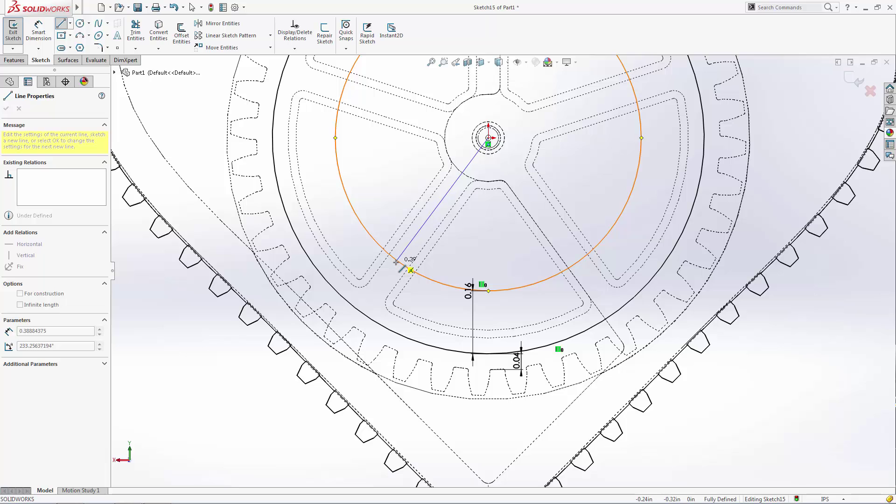
pyautogui.click(395, 261)
pyautogui.click(358, 307)
pyautogui.press('Escape')
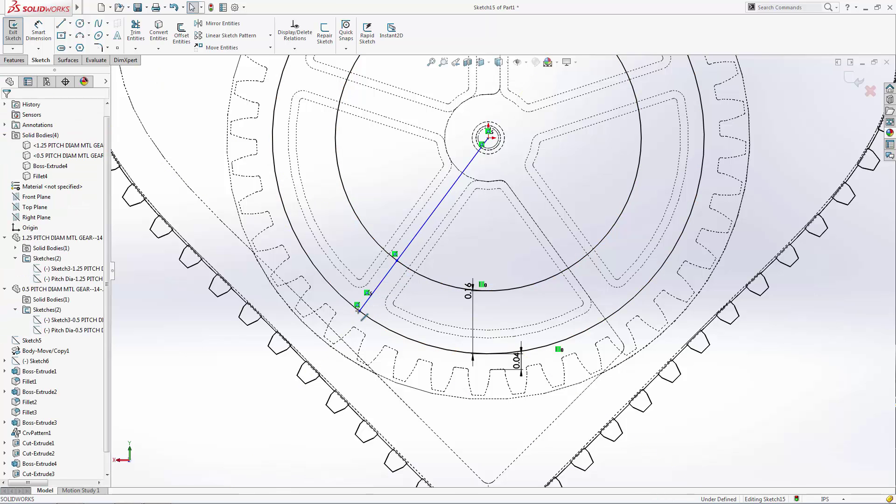
# Sketch a matching two-segment radial line from the gear center down-right through the inner circle to the outer circle
pyautogui.press('l')
pyautogui.click(488, 138)
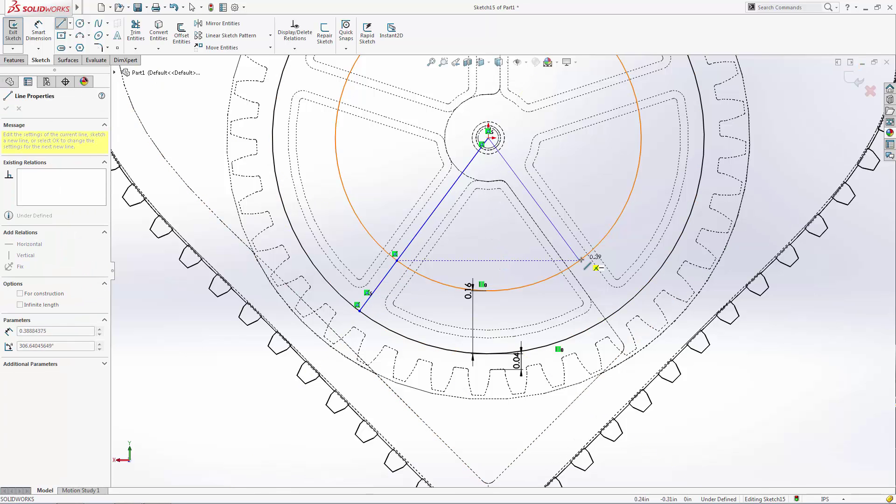
pyautogui.click(581, 260)
pyautogui.click(618, 307)
pyautogui.press('Escape')
# Convert the two line segments between the gear center and the inner circle to construction geometry
pyautogui.click(565, 242)
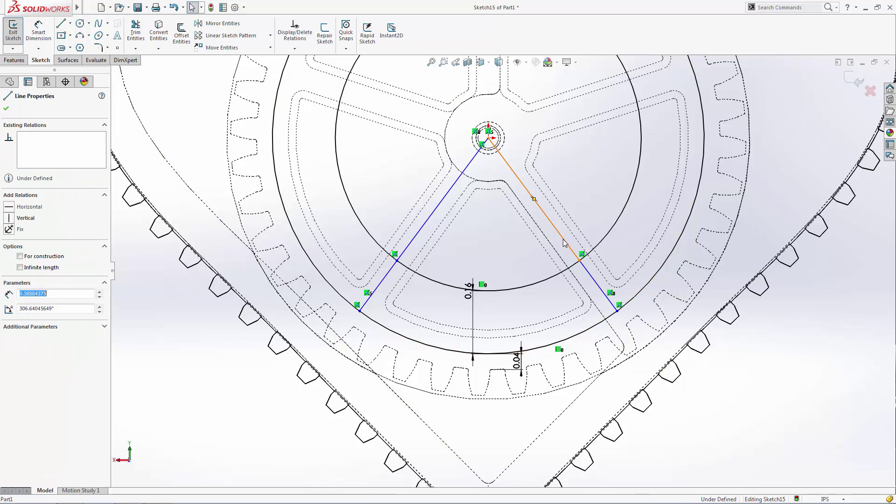
pyautogui.keyDown('ctrl'); pyautogui.click(422, 225); pyautogui.keyUp('ctrl')
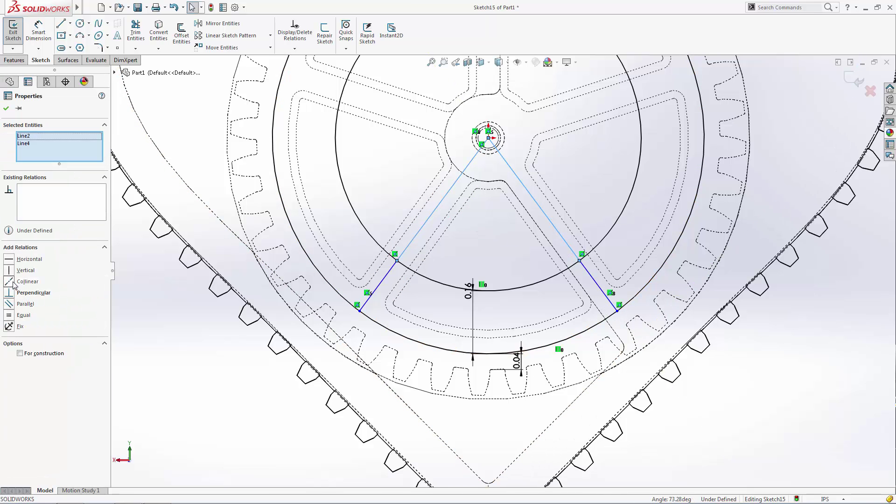
pyautogui.click(20, 353)
pyautogui.press('Escape')
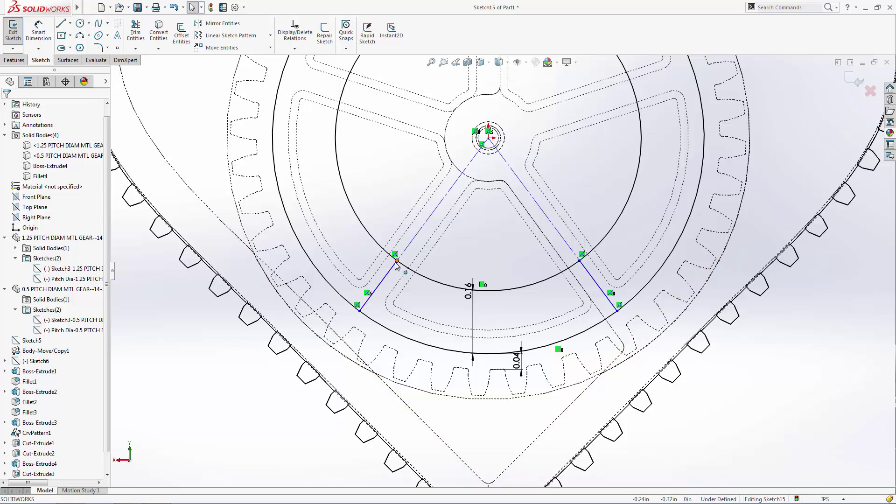
# Add a horizontal relation between the two line endpoints on the inner circle
pyautogui.click(578, 262)
pyautogui.keyDown('ctrl'); pyautogui.click(579, 261); pyautogui.keyUp('ctrl')
pyautogui.click(23, 259)
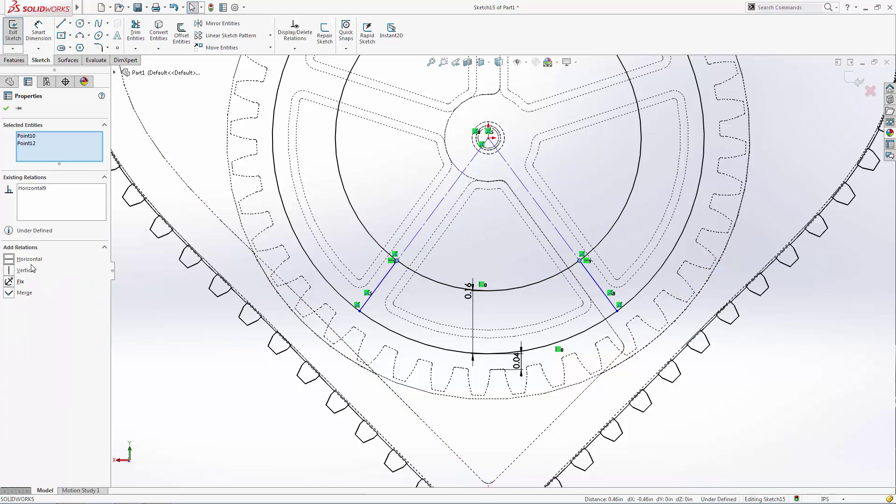
pyautogui.click(270, 392)
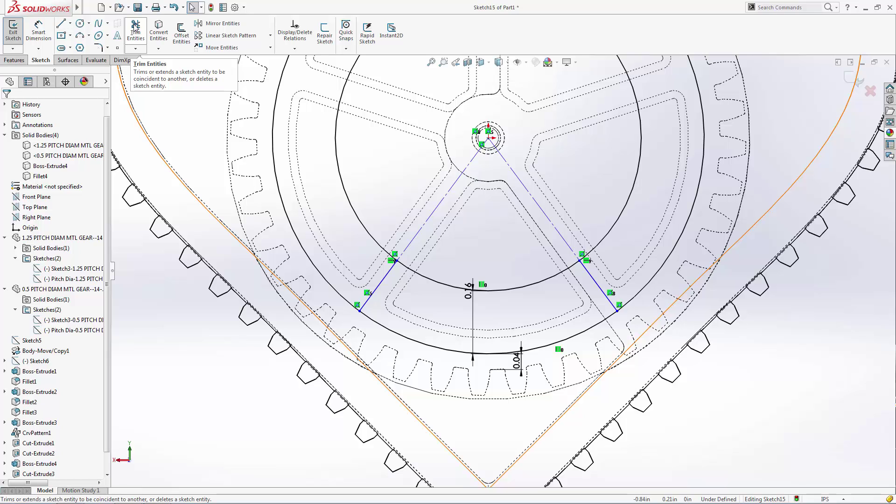
# Offset the inner circle inward by 0.01 in using the reversed direction
pyautogui.click(181, 34)
pyautogui.click(529, 287)
pyautogui.click(29, 158)
pyautogui.click(60, 141)
pyautogui.write('0.01')
pyautogui.press('Return')
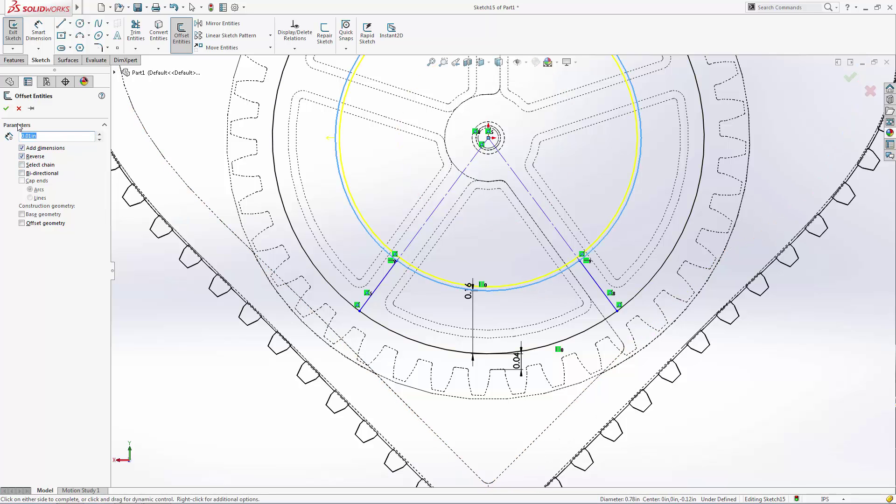
pyautogui.click(6, 109)
# Offset the smallest circle inward by 0.16 in using the reversed direction
pyautogui.scroll(3, 517, 210)
pyautogui.scroll(-2, 544, 150)
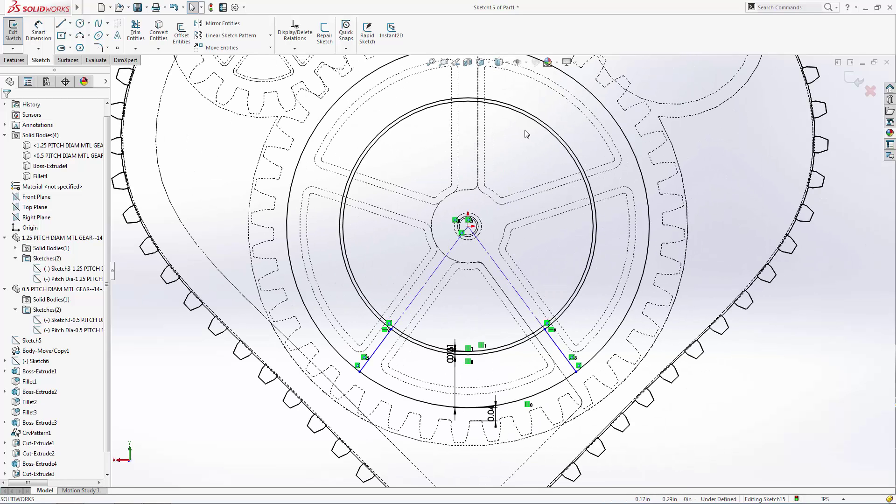
pyautogui.click(182, 33)
pyautogui.click(491, 103)
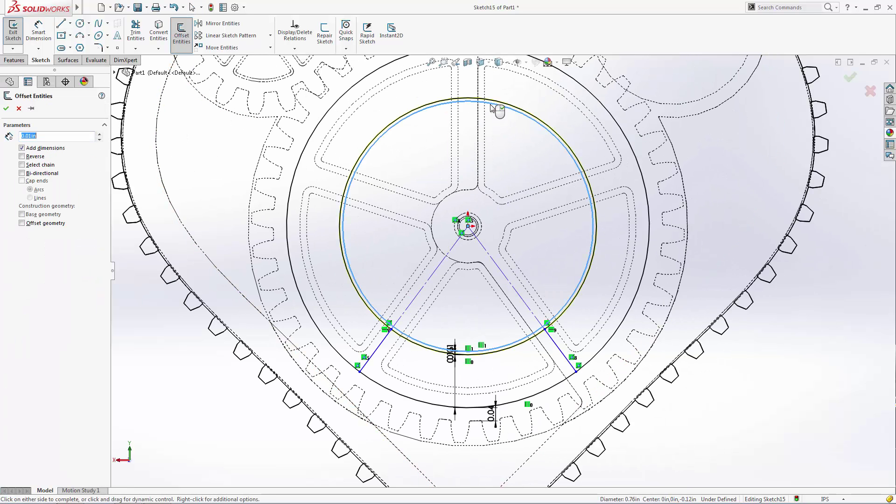
pyautogui.click(35, 157)
pyautogui.click(55, 134)
pyautogui.write('0.16')
pyautogui.press('Return')
pyautogui.click(6, 108)
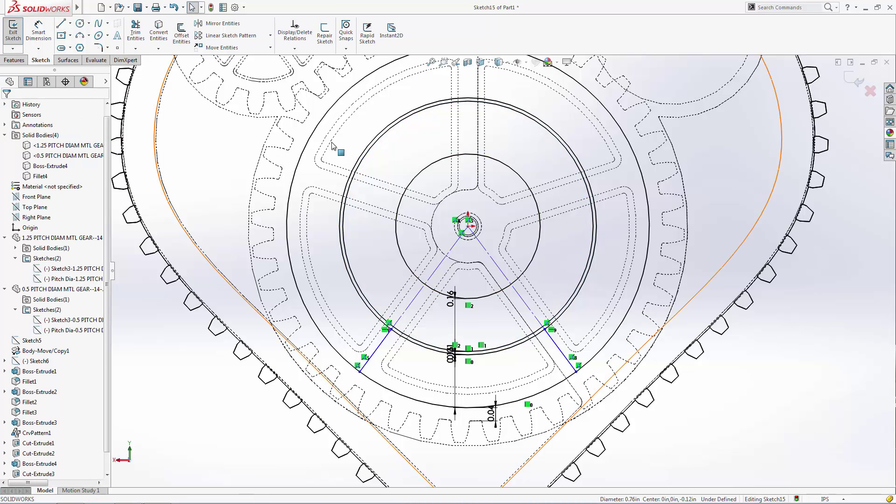
# Sketch a centerline from the gear center up-right through the smallest circle to the next larger circle, split at the smallest circle
pyautogui.click(70, 23)
pyautogui.click(79, 46)
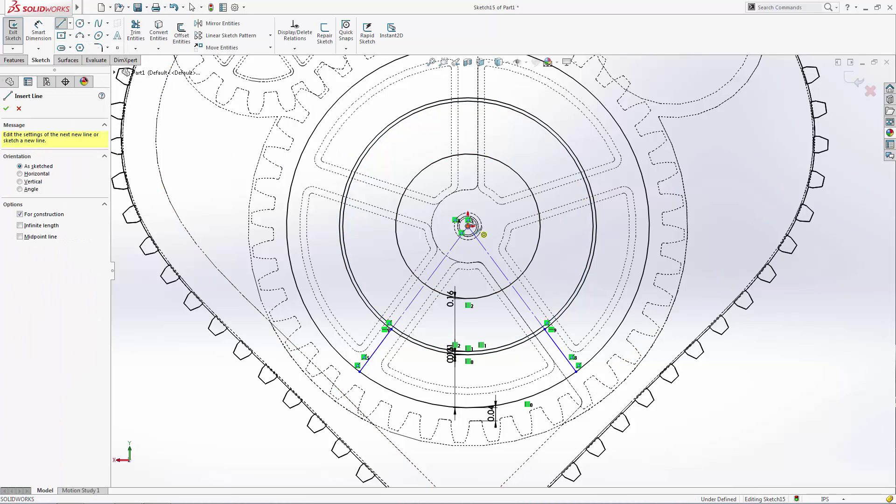
pyautogui.click(468, 226)
pyautogui.click(545, 127)
pyautogui.press('Escape')
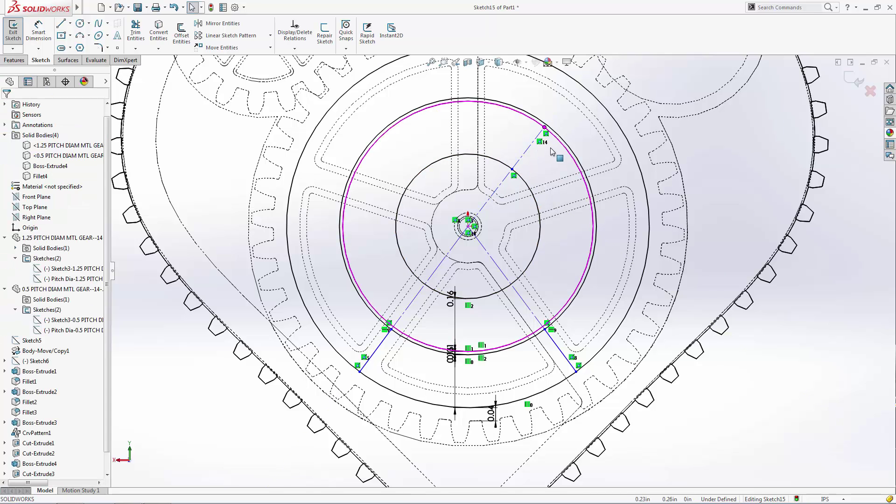
# Sketch a matching split centerline from the gear center up-left through the smallest circle to the next larger circle
pyautogui.press('Return')
pyautogui.click(468, 226)
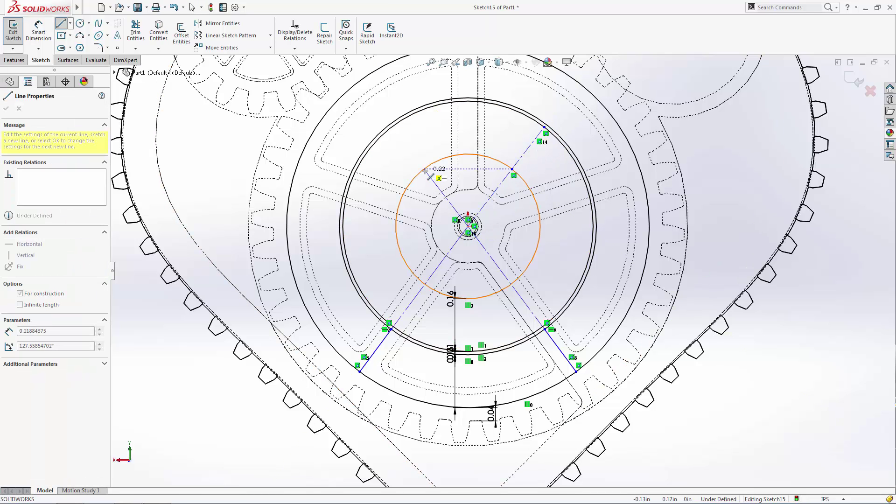
pyautogui.click(392, 127)
pyautogui.press('Escape')
# Convert the outer segments of the two upper centerlines to solid sketch lines
pyautogui.click(401, 140)
pyautogui.keyDown('ctrl'); pyautogui.click(524, 154); pyautogui.keyUp('ctrl')
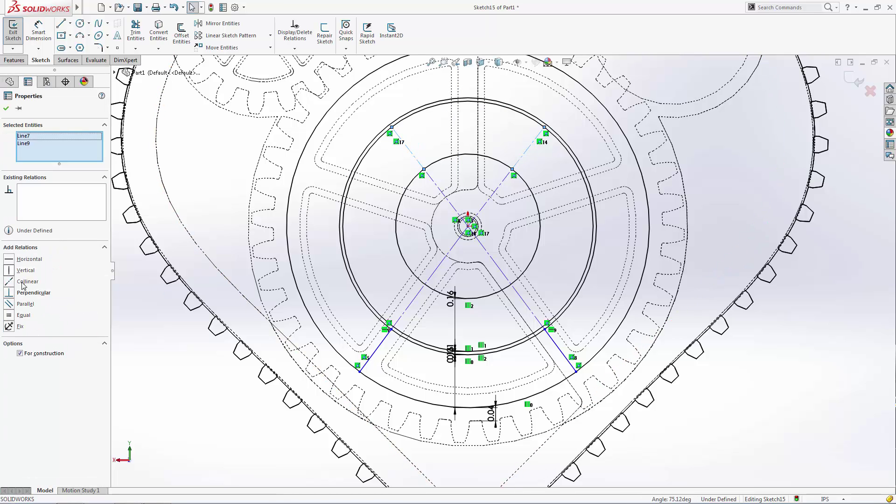
pyautogui.click(211, 380)
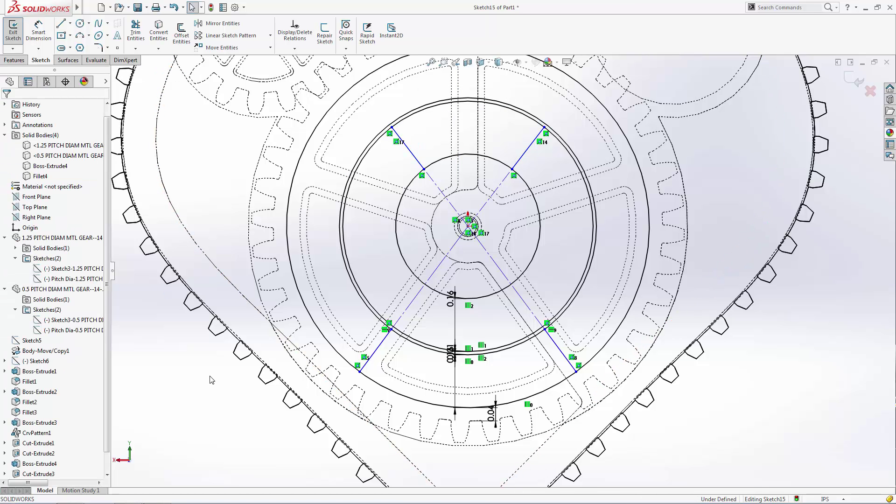
# Trim the circles to leave two closed arc-shaped profiles between the radial lines, one above and one below the gear center
pyautogui.click(135, 31)
pyautogui.click(326, 345)
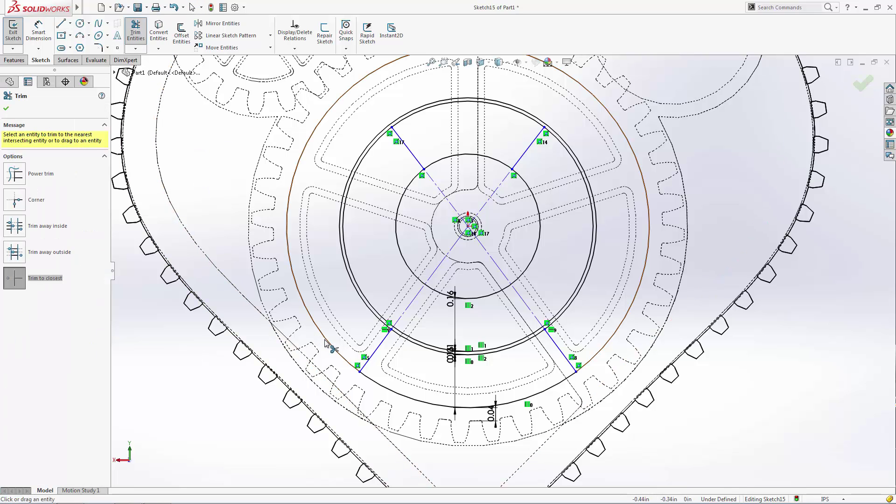
pyautogui.click(379, 320)
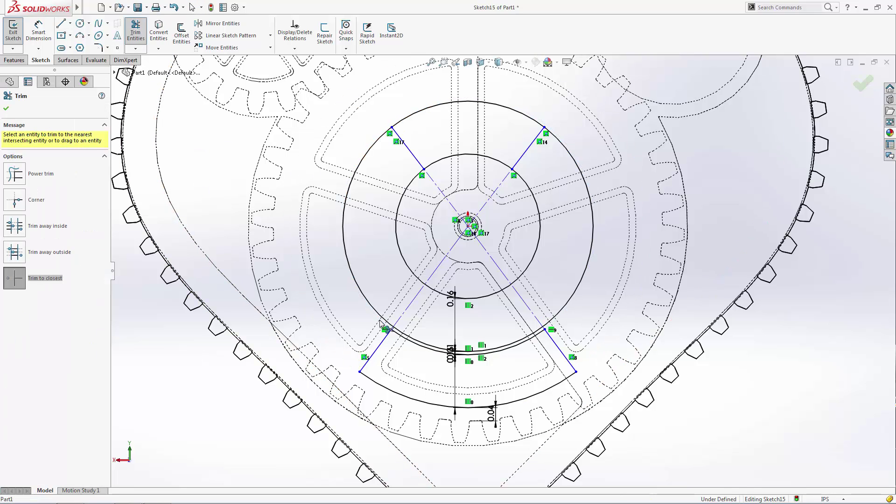
pyautogui.click(592, 234)
pyautogui.click(540, 334)
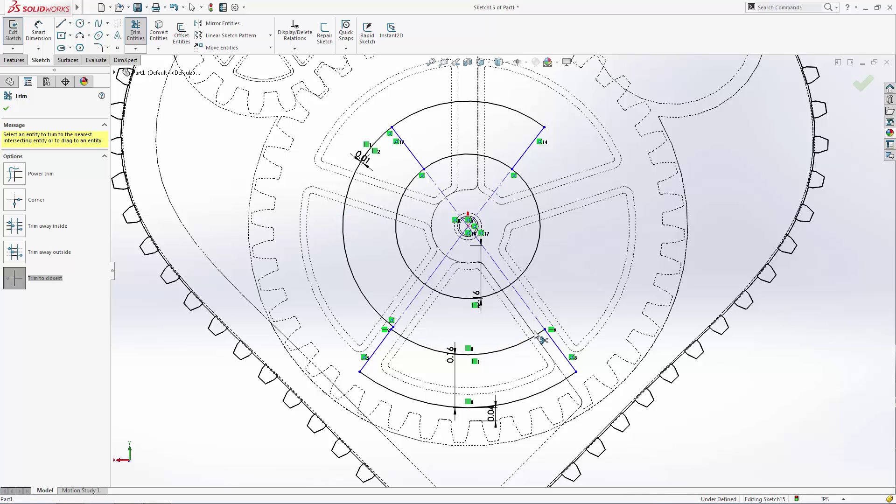
pyautogui.click(376, 304)
pyautogui.click(407, 270)
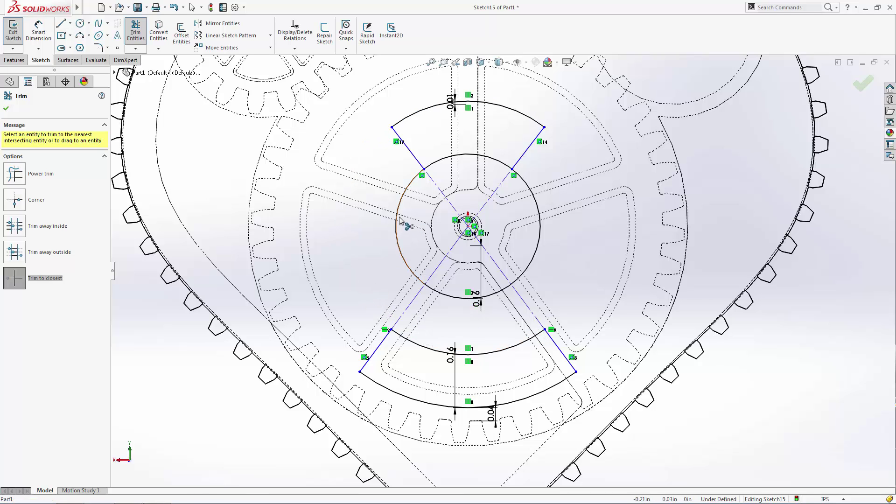
pyautogui.click(453, 297)
pyautogui.click(532, 196)
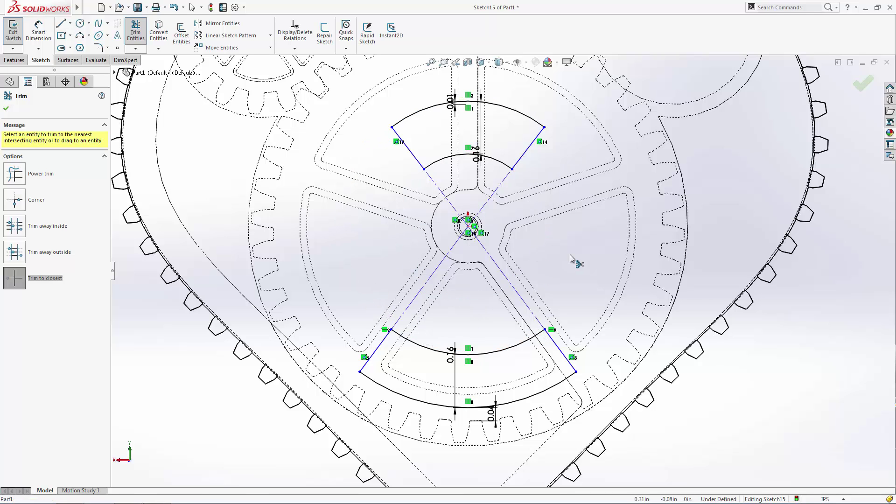
pyautogui.press('Escape')
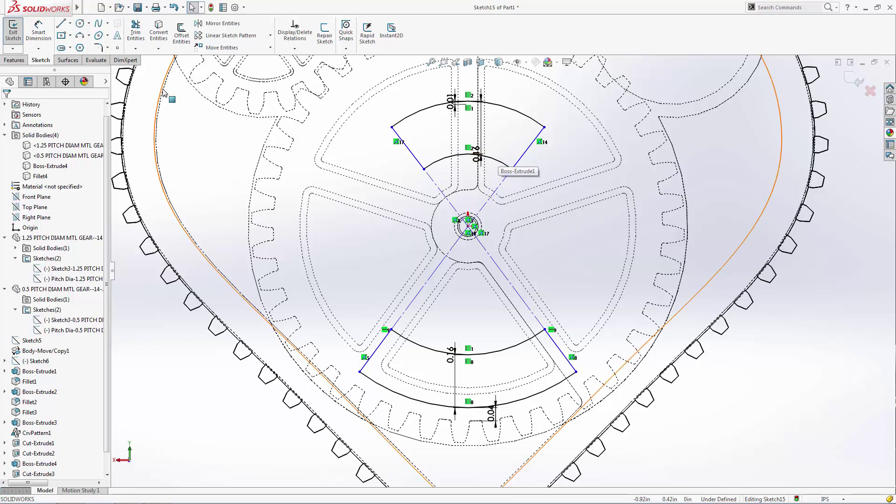
# Round the four corners of the upper arc-shaped profile with 0.04 in sketch fillets
pyautogui.click(98, 47)
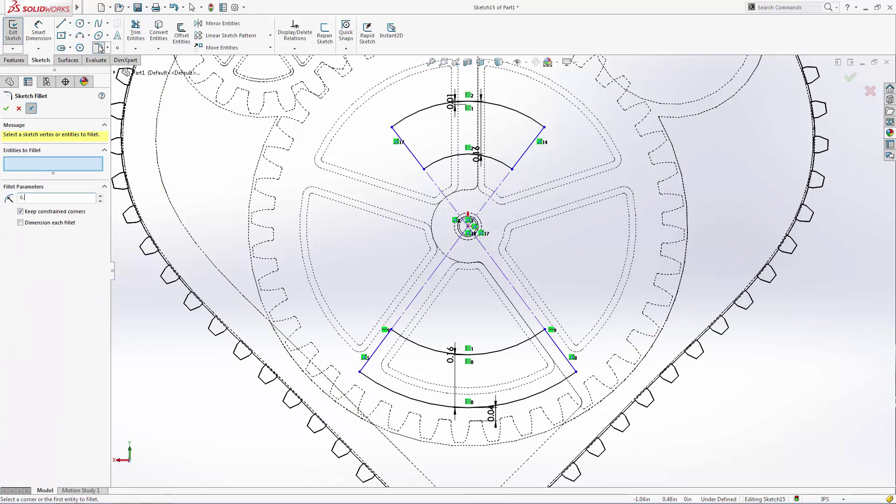
pyautogui.click(392, 127)
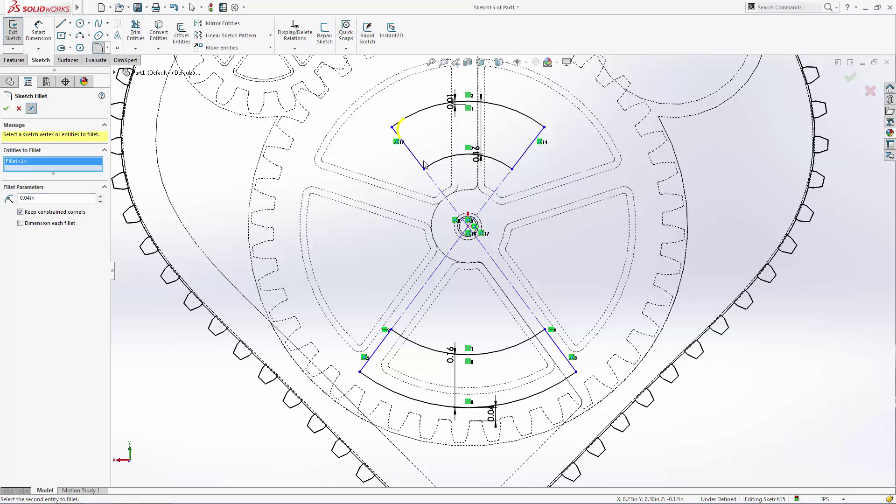
pyautogui.click(424, 168)
pyautogui.click(512, 169)
pyautogui.click(544, 127)
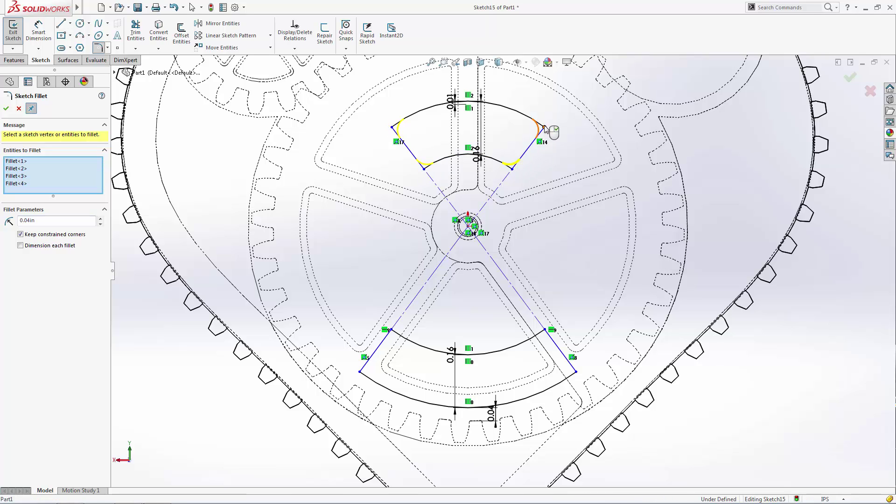
pyautogui.rightClick(581, 145)
pyautogui.press('Escape')
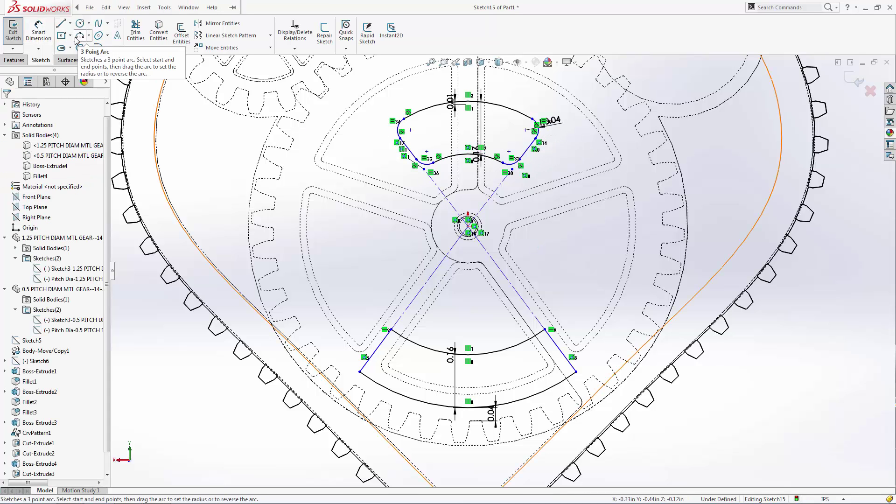
# Round the four corners of the lower arc-shaped profile with 0.04 in sketch fillets
pyautogui.click(98, 48)
pyautogui.click(574, 371)
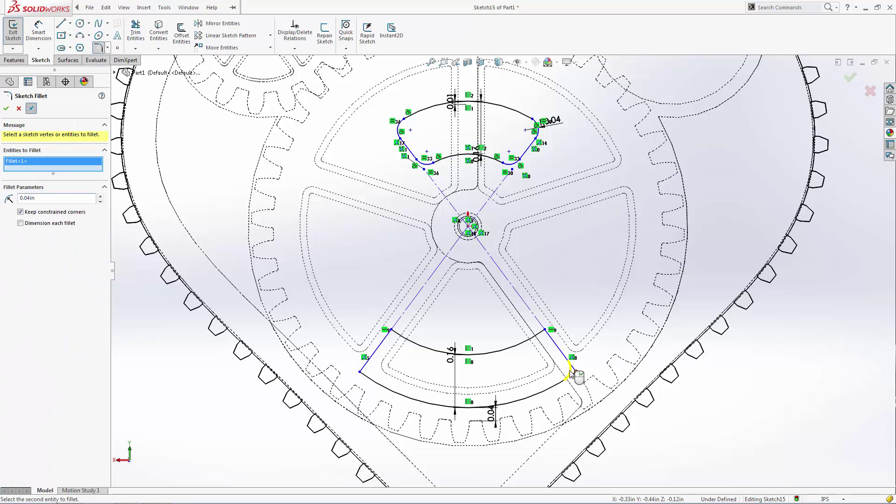
pyautogui.click(545, 330)
pyautogui.click(392, 332)
pyautogui.click(362, 372)
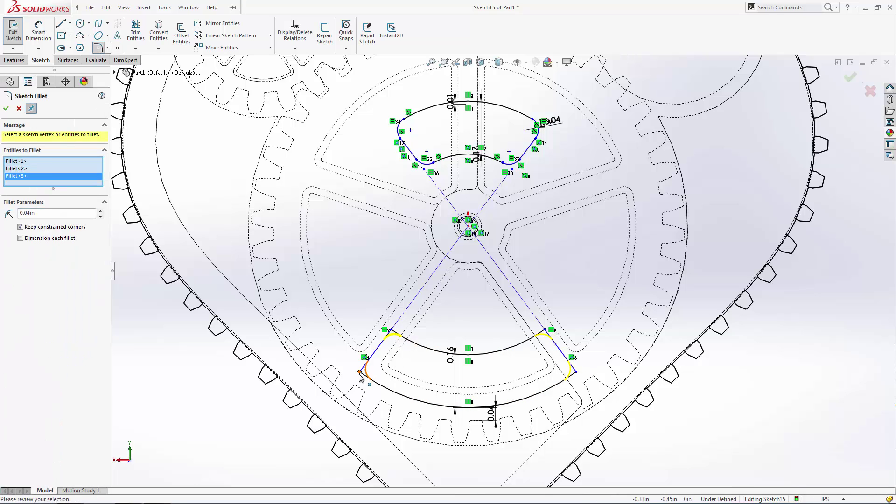
pyautogui.click(6, 108)
pyautogui.click(6, 108)
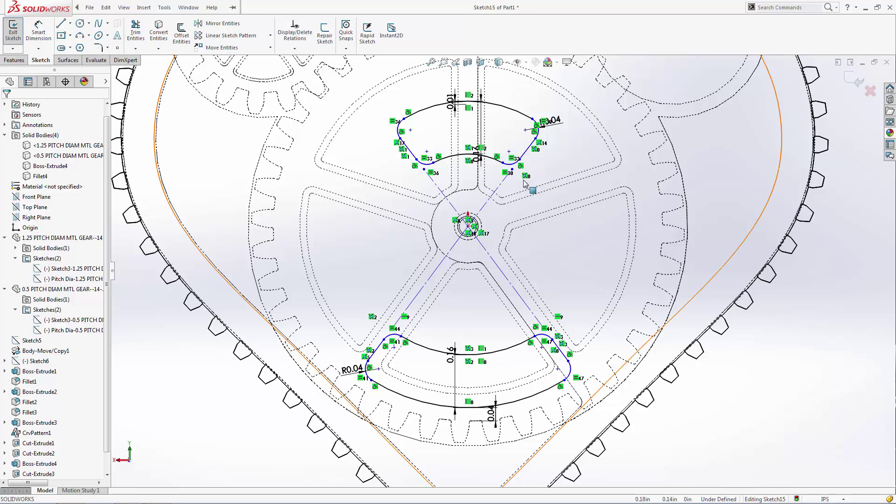
# Add a horizontal relation between the outer endpoints of the two upper centerlines
pyautogui.click(512, 169)
pyautogui.keyDown('ctrl'); pyautogui.click(423, 169); pyautogui.keyUp('ctrl')
pyautogui.click(16, 261)
pyautogui.press('Escape')
# Dimension the angle between the two lower centerlines as 115°
pyautogui.click(37, 33)
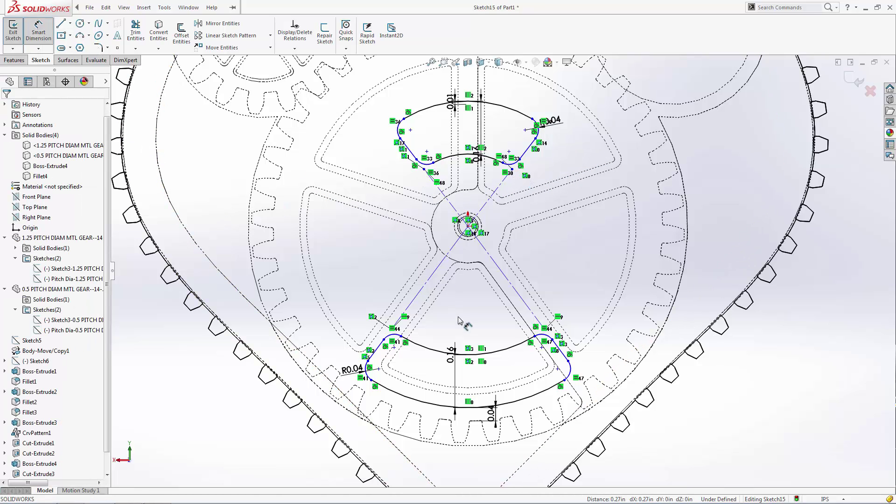
pyautogui.click(433, 275)
pyautogui.click(521, 302)
pyautogui.click(476, 301)
pyautogui.write('115')
pyautogui.press('Return')
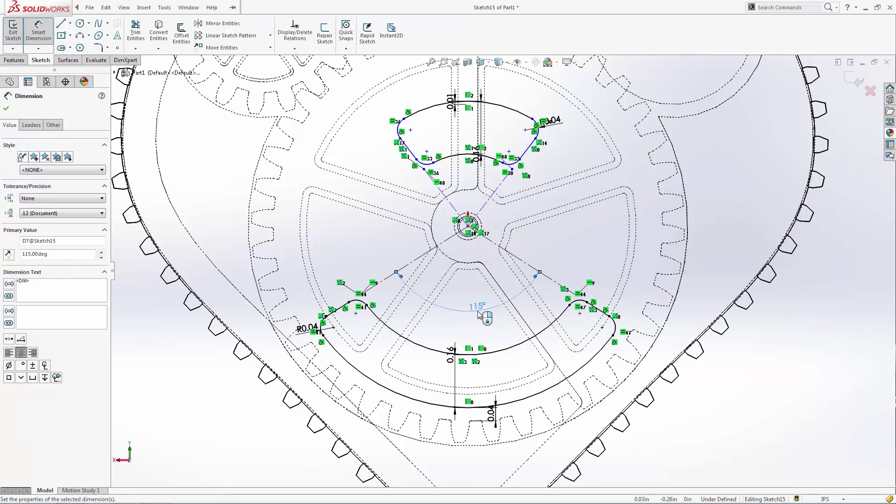
# Dimension the angle between the two upper centerlines as 130°
pyautogui.click(485, 208)
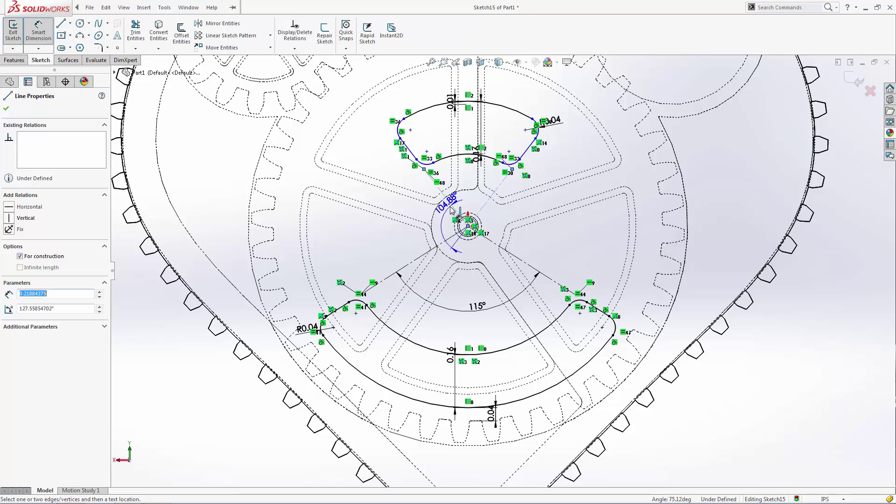
pyautogui.click(467, 177)
pyautogui.write('130')
pyautogui.press('Return')
pyautogui.press('Escape')
# Exit the sketch and set the model display to shaded with edges
pyautogui.scroll(4, 588, 218)
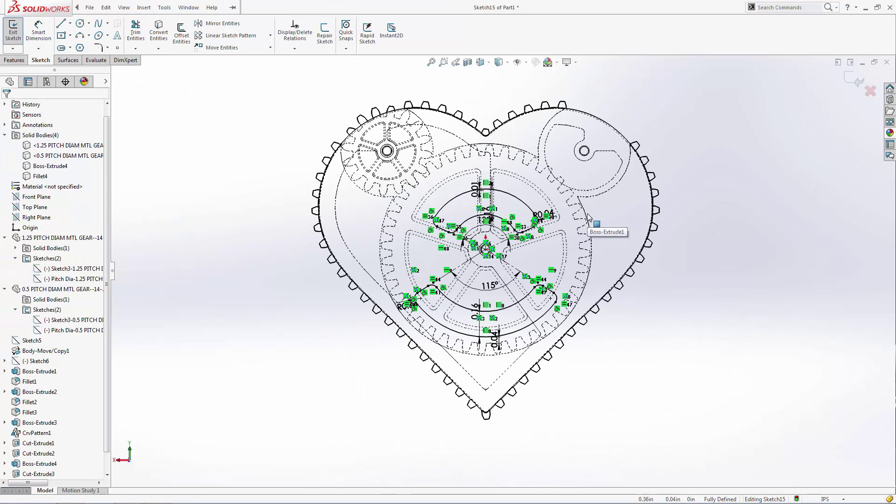
pyautogui.click(853, 81)
pyautogui.click(501, 63)
pyautogui.click(502, 78)
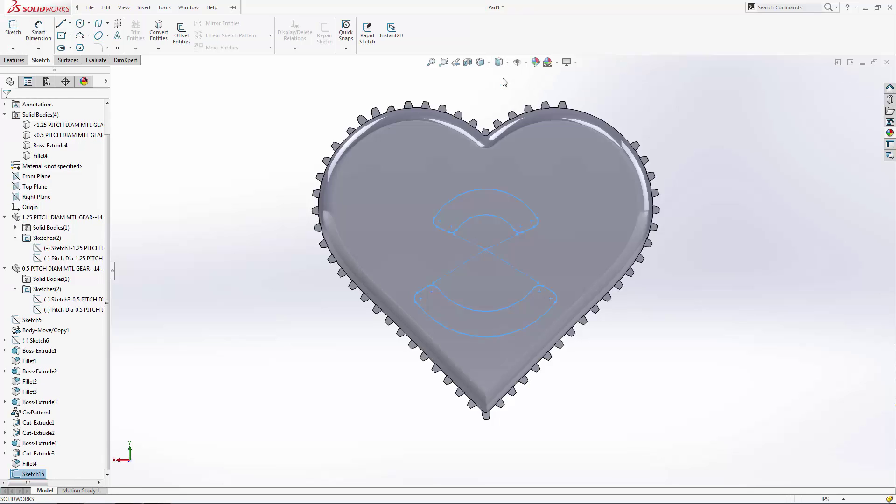
# Extrude-cut both arc-shaped profiles Through All, limiting the feature scope to the heart body Boss-Extrude4
pyautogui.click(14, 60)
pyautogui.click(142, 34)
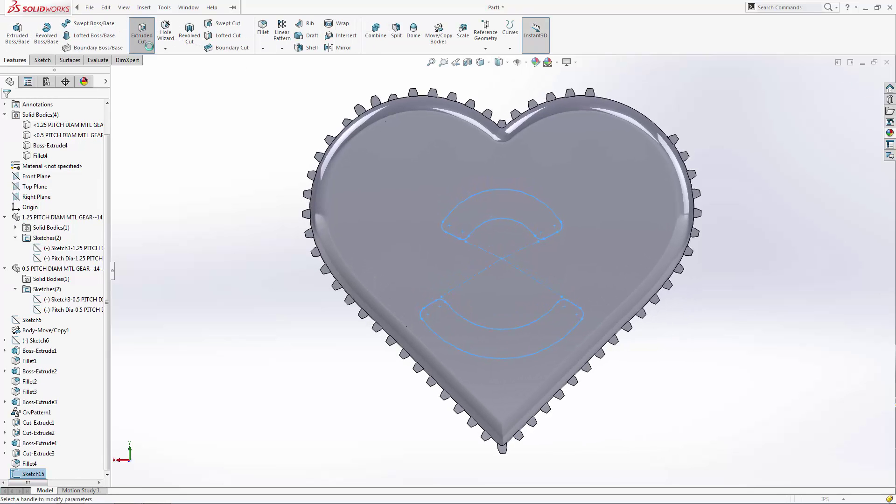
pyautogui.click(40, 167)
pyautogui.click(44, 180)
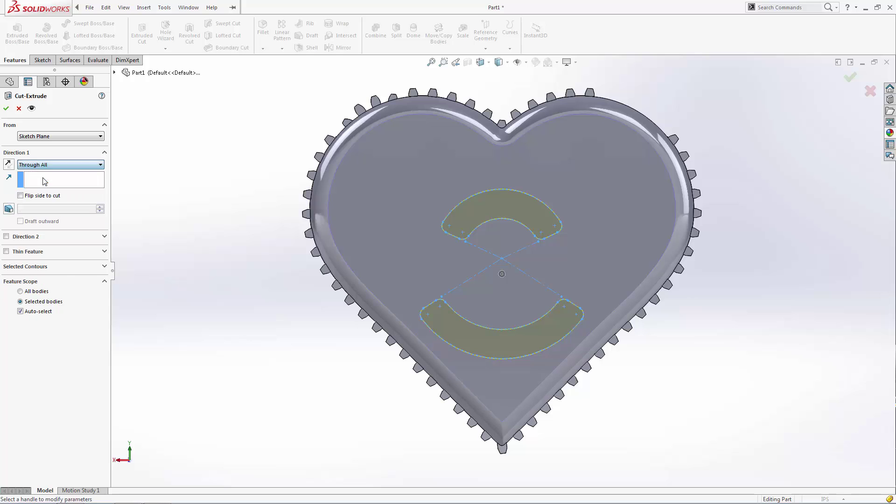
pyautogui.click(20, 312)
pyautogui.click(368, 221)
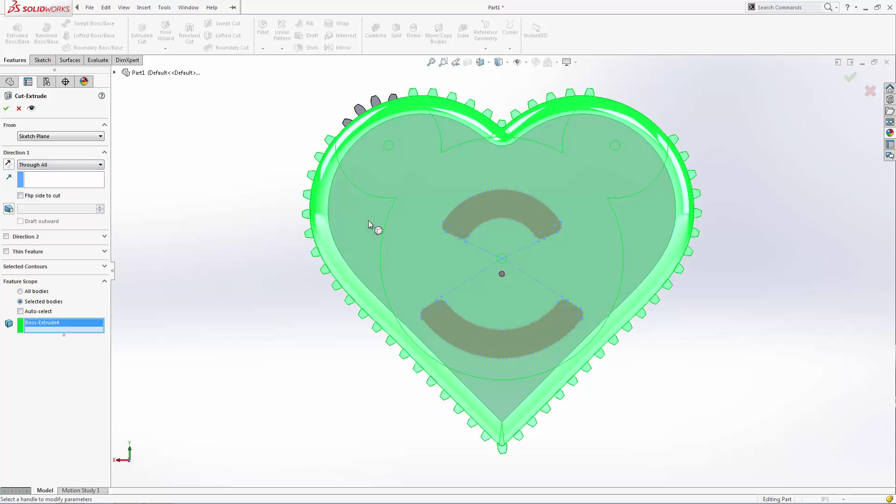
pyautogui.click(852, 80)
# Chamfer the outer edges of both arc-shaped openings on the back face at 0.04 in and 30°
pyautogui.moveTo(794, 290); pyautogui.dragTo(771, 226, button='middle')
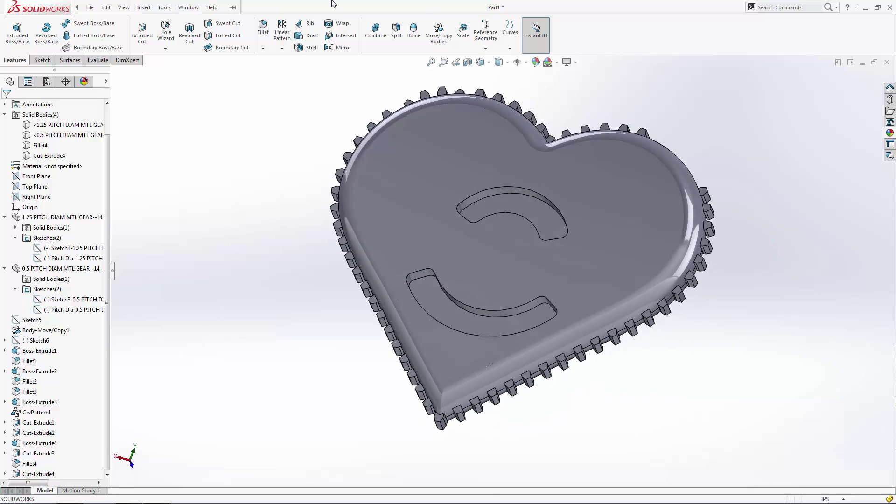
pyautogui.click(263, 48)
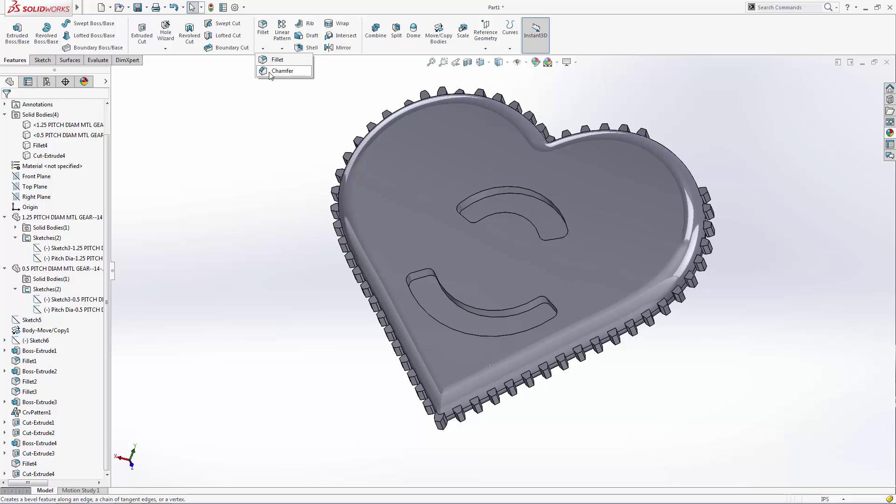
pyautogui.click(272, 71)
pyautogui.write('0.04')
pyautogui.press('Return')
pyautogui.click(73, 211)
pyautogui.write('30')
pyautogui.press('Return')
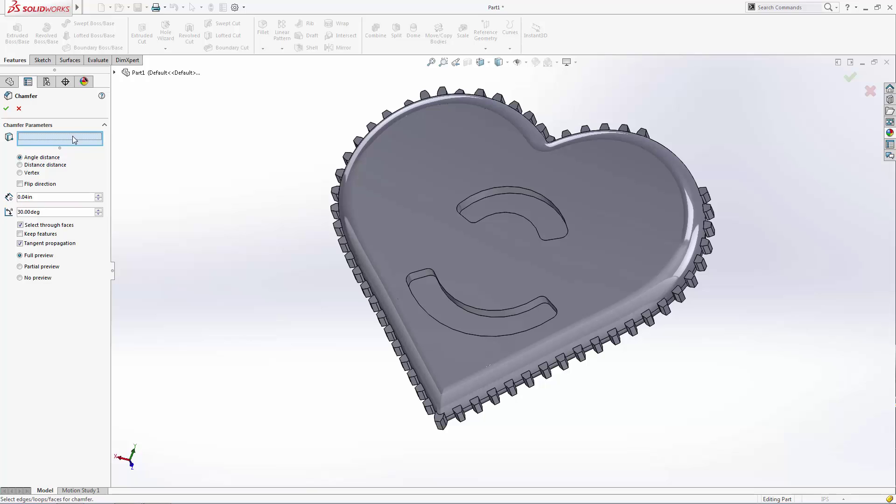
pyautogui.click(488, 189)
pyautogui.click(443, 293)
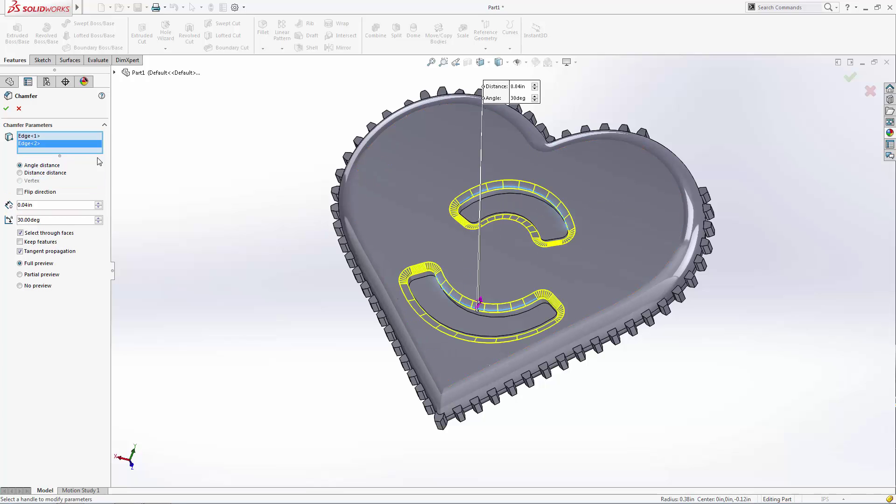
pyautogui.click(7, 109)
# Set up a 0.02 in, 30° chamfer on the front-face outlines of the semicircular opening and the large gear opening
pyautogui.moveTo(791, 288); pyautogui.dragTo(585, 118, button='middle')
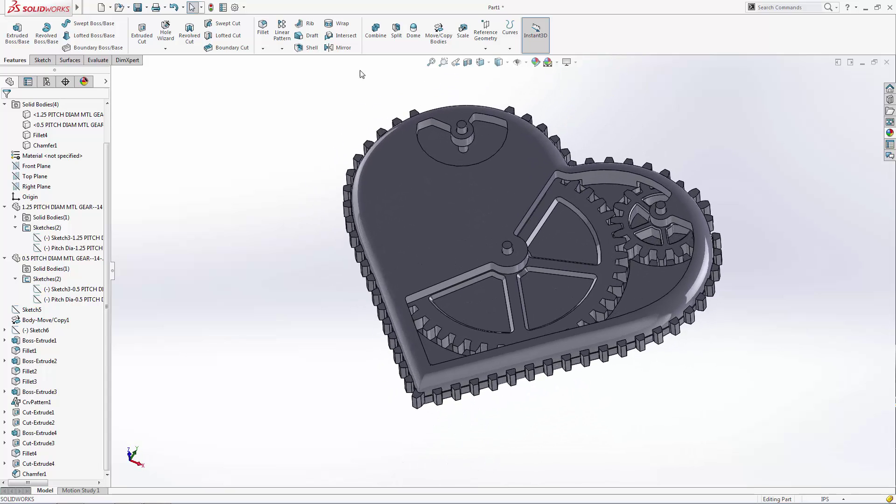
pyautogui.click(263, 48)
pyautogui.click(275, 70)
pyautogui.click(45, 197)
pyautogui.write('0.02')
pyautogui.click(443, 166)
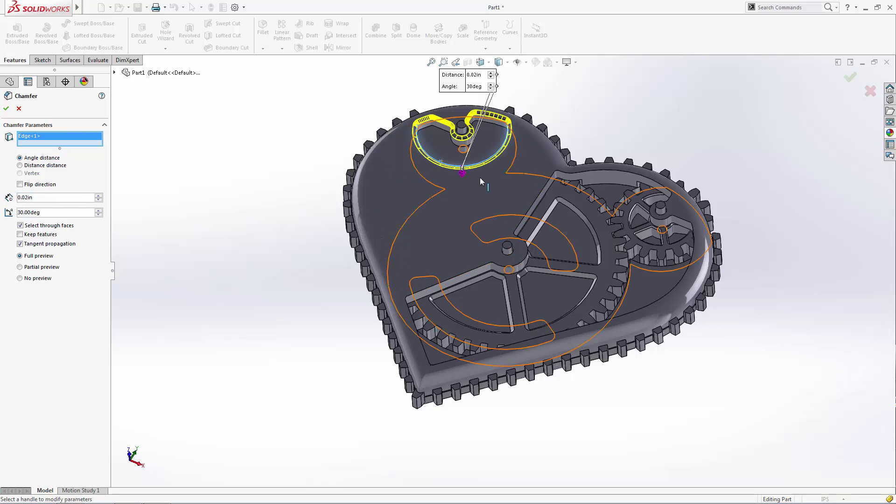
pyautogui.click(474, 273)
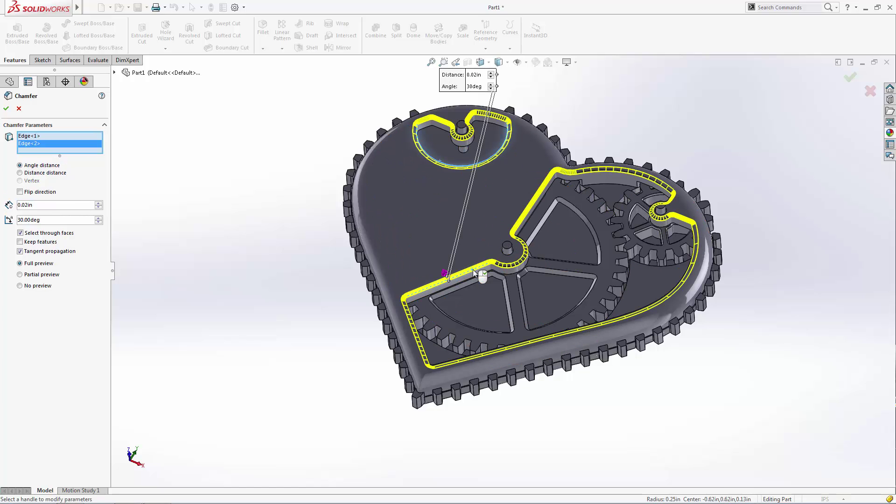
# Add the circular hole edges around the three gear shafts to the chamfer and apply it
pyautogui.scroll(-8, 465, 171)
pyautogui.click(465, 171)
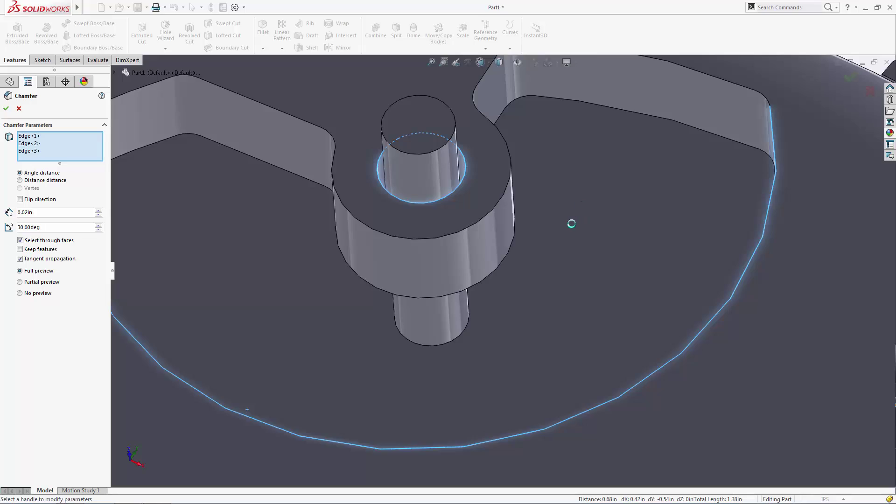
pyautogui.scroll(10, 580, 240)
pyautogui.scroll(-5, 565, 401)
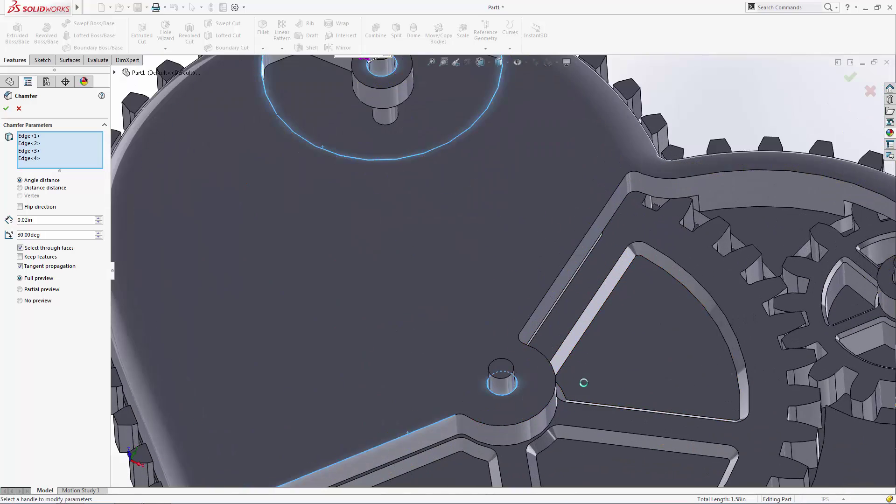
pyautogui.scroll(6, 583, 383)
pyautogui.scroll(-8, 700, 196)
pyautogui.click(702, 177)
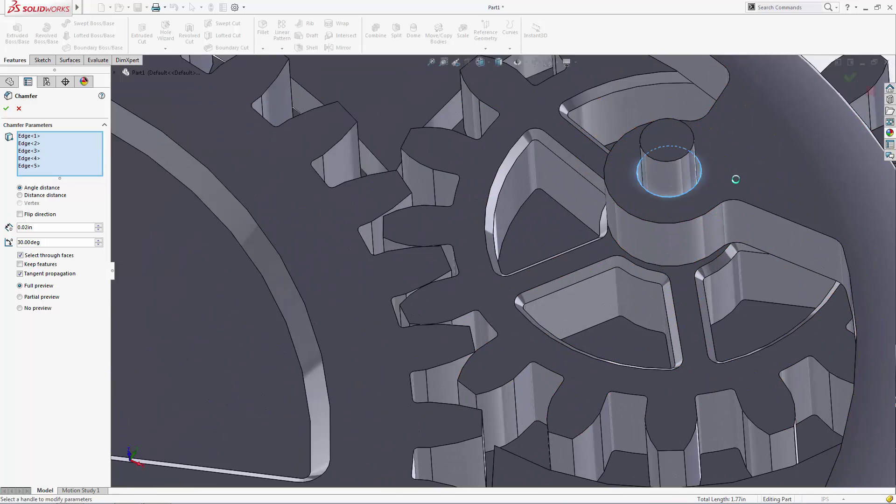
pyautogui.scroll(8, 740, 184)
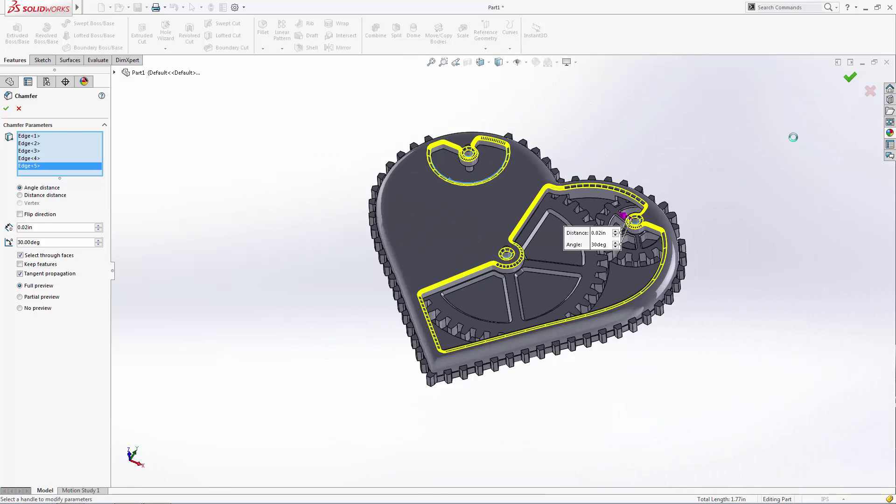
# View the heart from the back and roll the feature history back to just after CrvPattern1
pyautogui.click(480, 62)
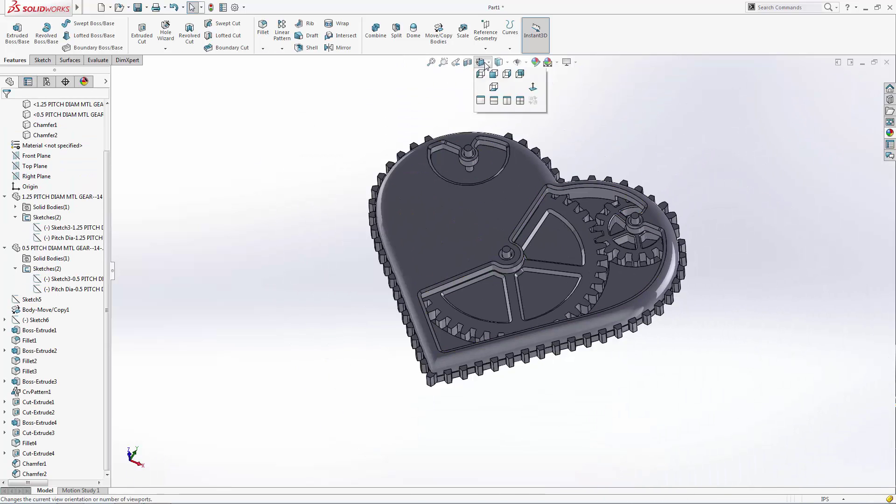
pyautogui.click(520, 103)
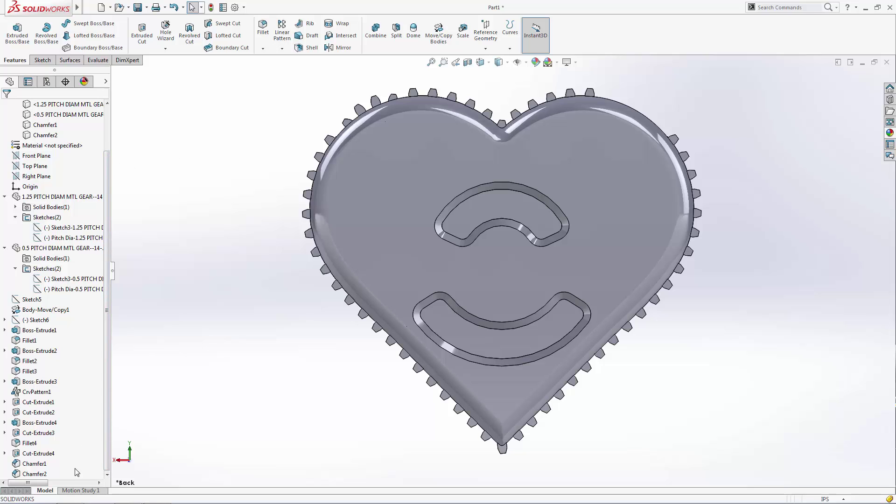
pyautogui.moveTo(73, 477); pyautogui.dragTo(71, 398)
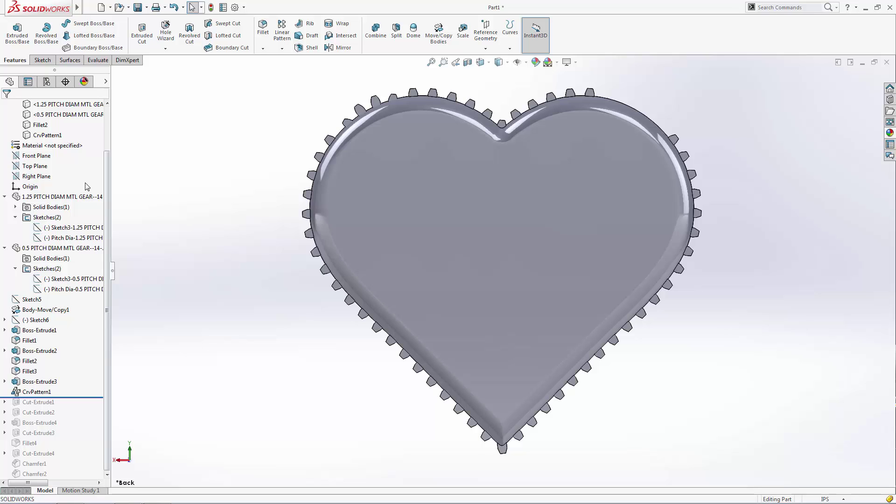
# Start a new sketch on the Right Plane and view it straight on
pyautogui.click(42, 176)
pyautogui.click(53, 165)
pyautogui.click(481, 63)
pyautogui.click(533, 114)
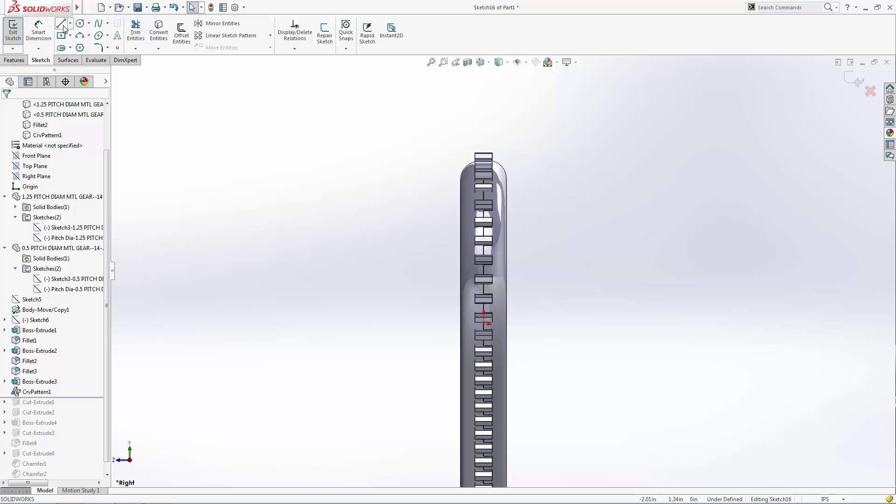
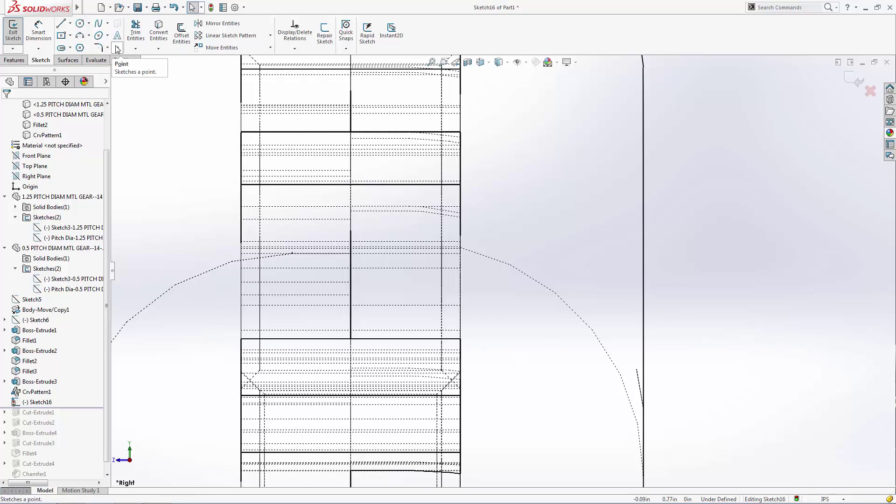
# Place a sketch point on the curved fillet edge in the notch between the heart's two lobes
pyautogui.click(117, 48)
pyautogui.scroll(5, 252, 189)
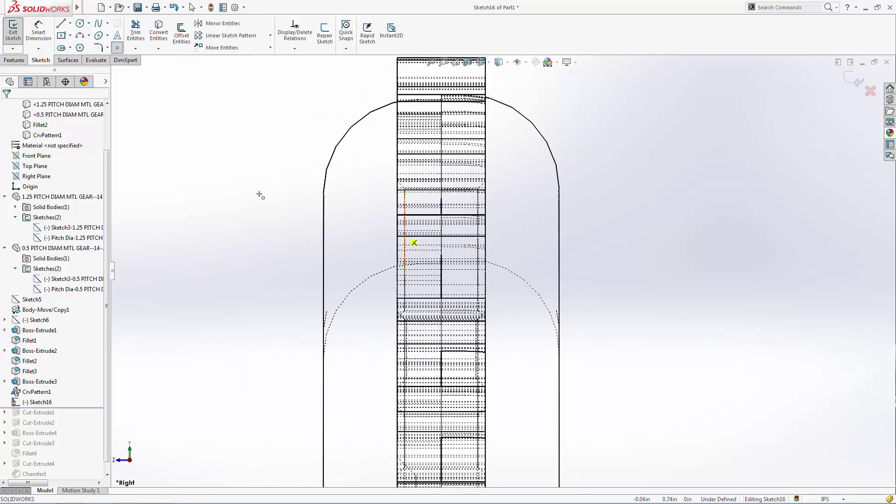
pyautogui.moveTo(228, 191); pyautogui.dragTo(312, 240, button='middle')
pyautogui.scroll(4, 312, 240)
pyautogui.scroll(-6, 366, 254)
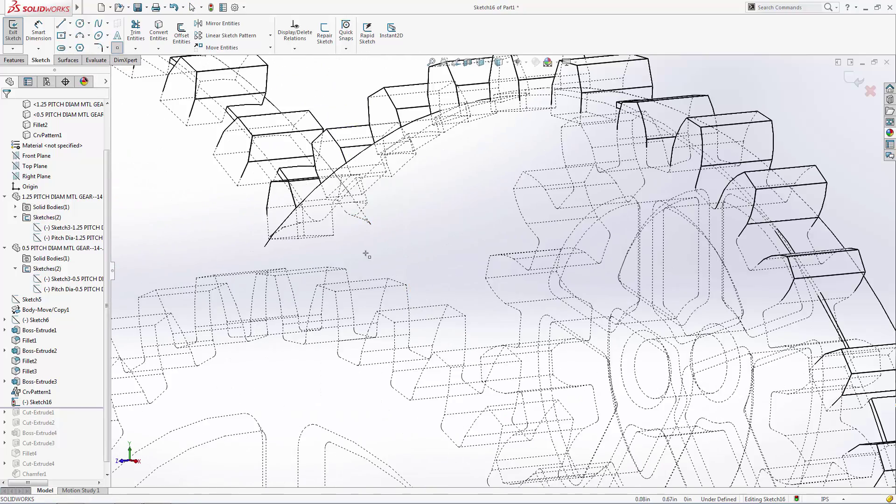
pyautogui.scroll(5, 355, 245)
pyautogui.click(508, 64)
pyautogui.click(500, 85)
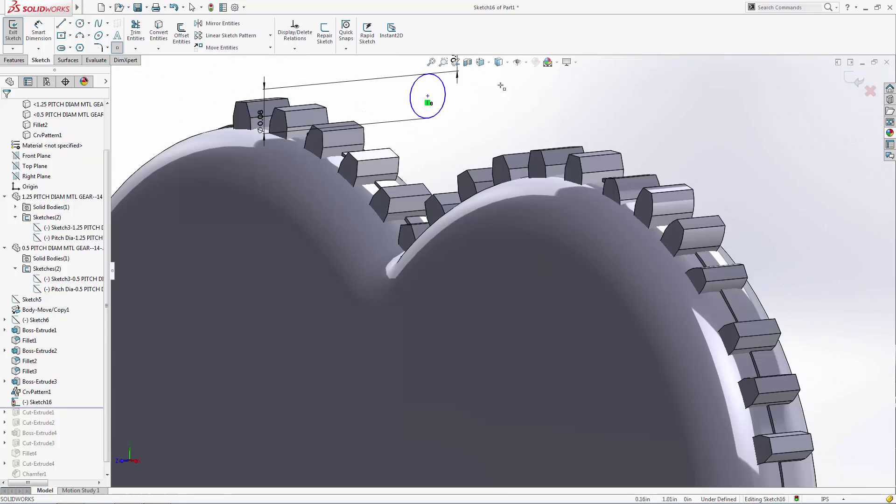
pyautogui.moveTo(443, 256); pyautogui.dragTo(435, 268, button='middle')
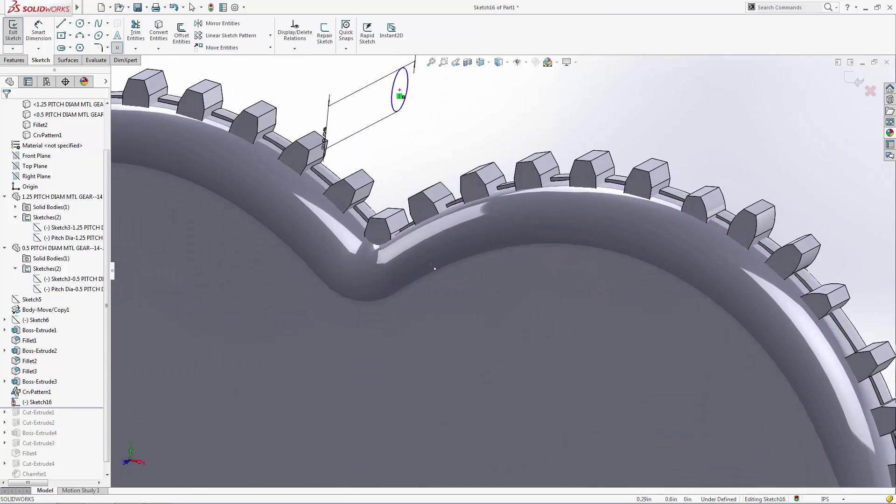
pyautogui.scroll(-3, 377, 244)
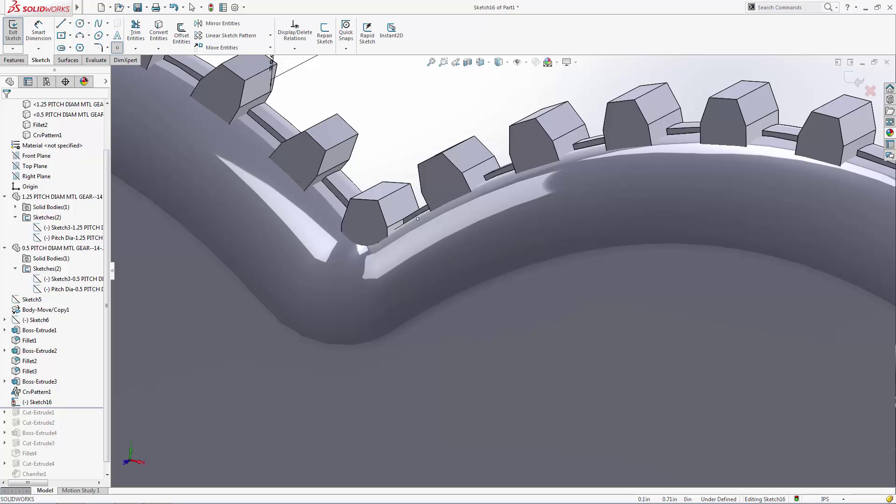
pyautogui.click(508, 63)
pyautogui.click(499, 112)
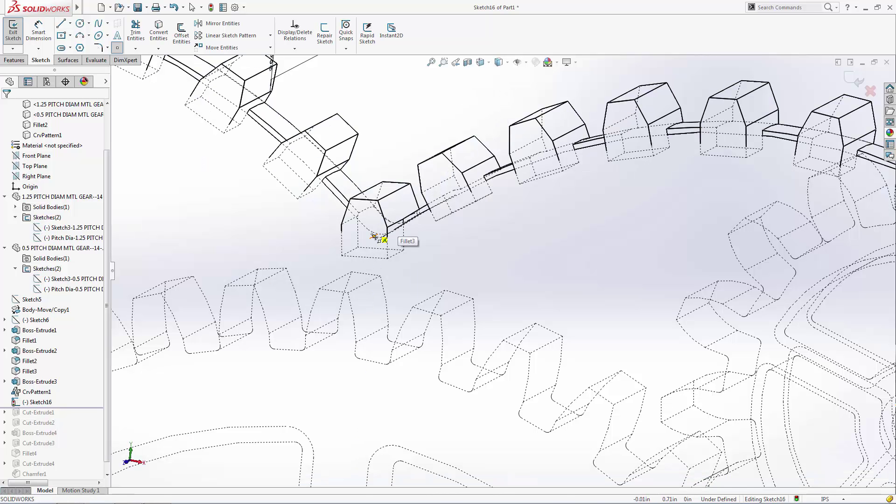
pyautogui.click(376, 236)
pyautogui.press('Escape')
# Add a Pierce relation between the new sketch point and the curved edge in the heart's notch
pyautogui.click(381, 229)
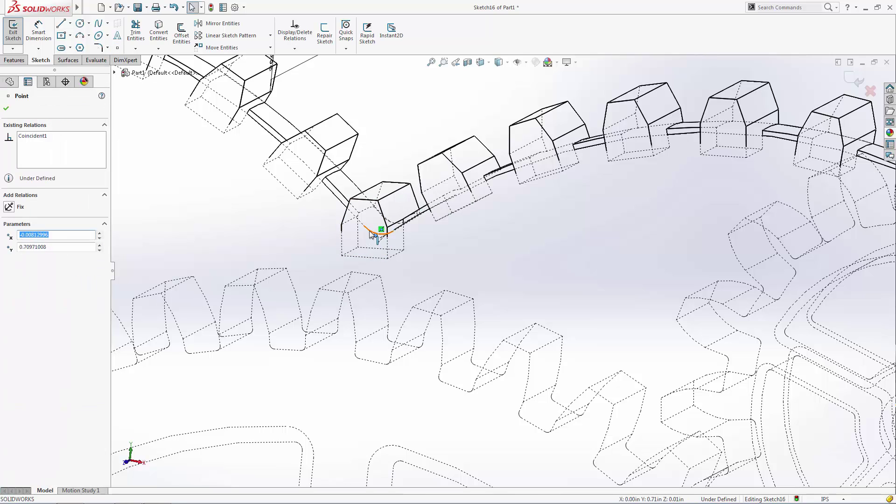
pyautogui.keyDown('ctrl'); pyautogui.click(369, 232); pyautogui.keyUp('ctrl')
pyautogui.click(12, 282)
pyautogui.click(490, 89)
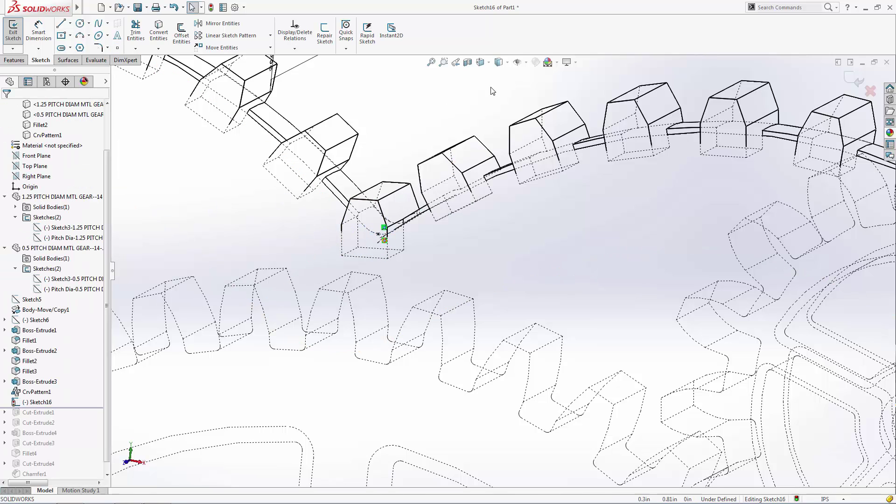
# Make the 0.08 in diameter circle coincident with the pierced point and close the sketch
pyautogui.click(482, 63)
pyautogui.click(528, 111)
pyautogui.scroll(8, 532, 160)
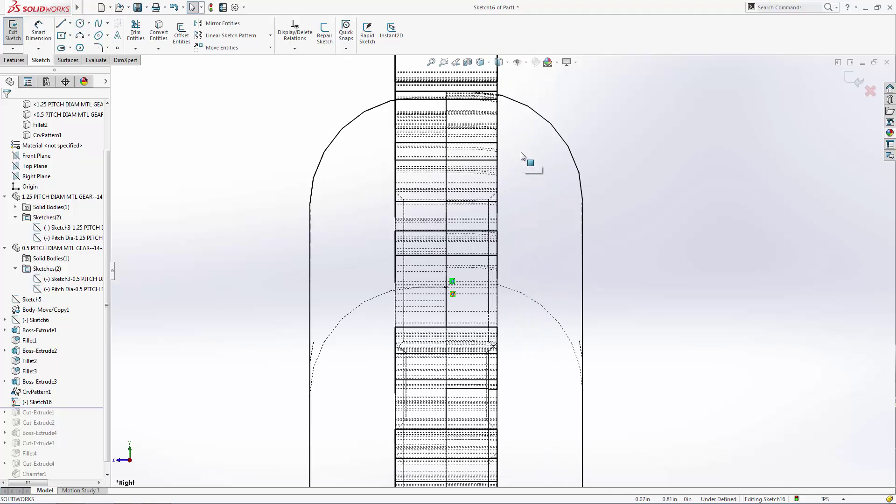
pyautogui.scroll(-5, 457, 285)
pyautogui.click(423, 272)
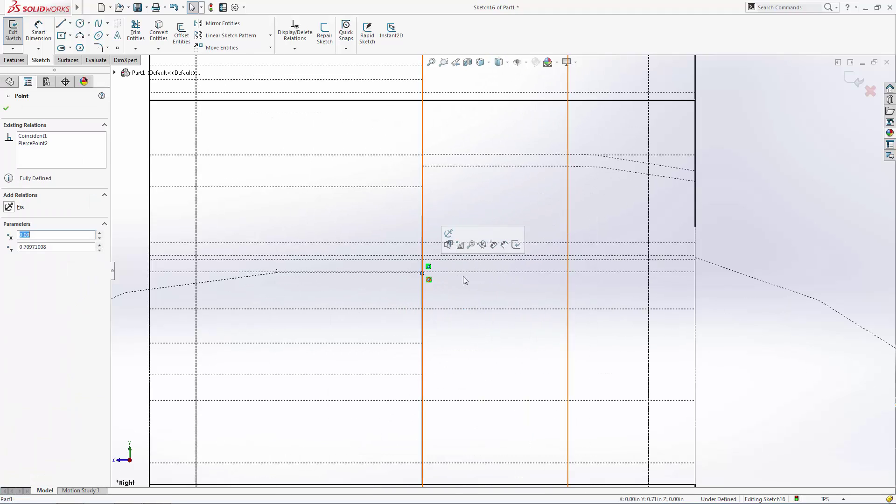
pyautogui.scroll(5, 464, 280)
pyautogui.keyDown('ctrl'); pyautogui.click(478, 148); pyautogui.keyUp('ctrl')
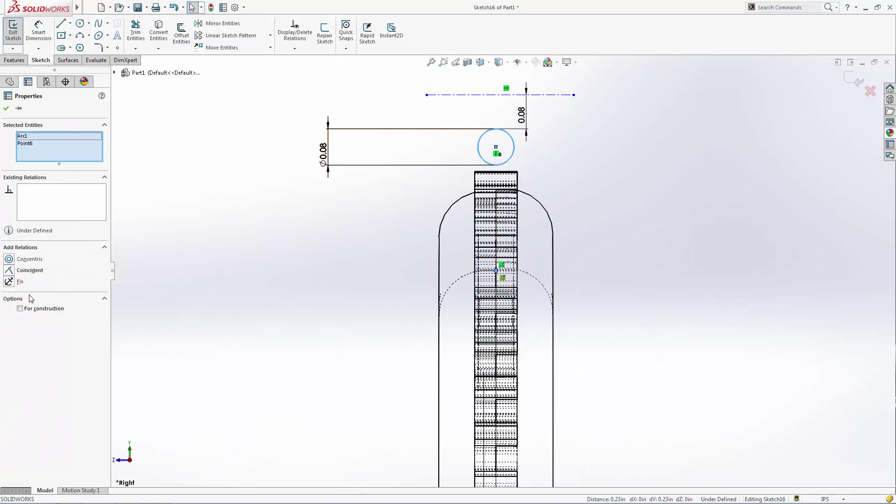
pyautogui.click(32, 271)
pyautogui.click(219, 254)
pyautogui.click(854, 79)
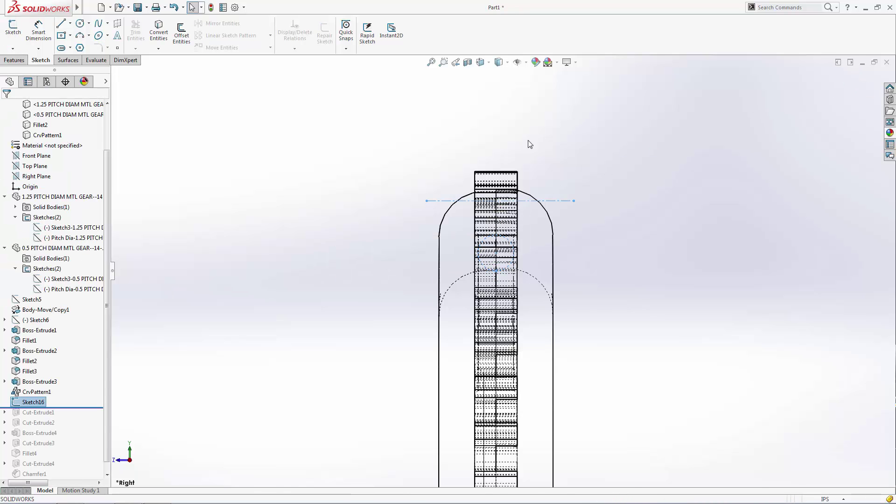
# Revolve the circle 360° about the sketch's construction line, merging the ring only with the toothed heart body
pyautogui.moveTo(528, 140); pyautogui.dragTo(566, 156, button='middle')
pyautogui.click(505, 62)
pyautogui.click(503, 74)
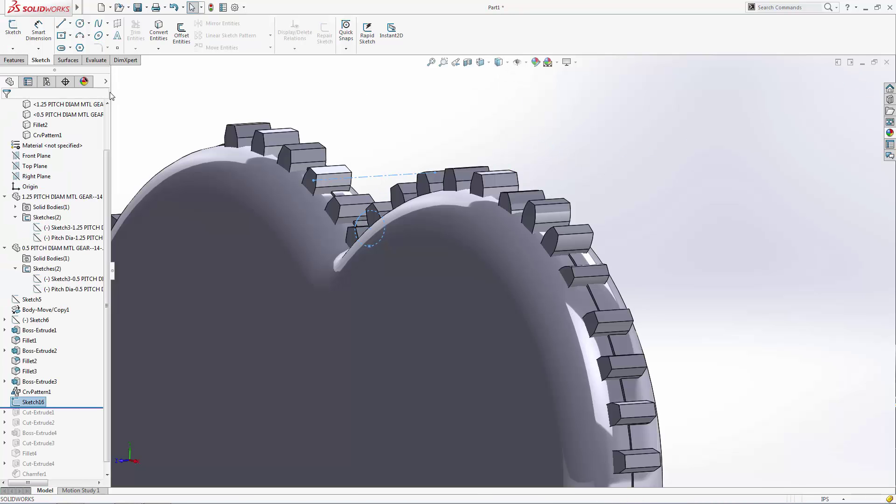
pyautogui.click(15, 61)
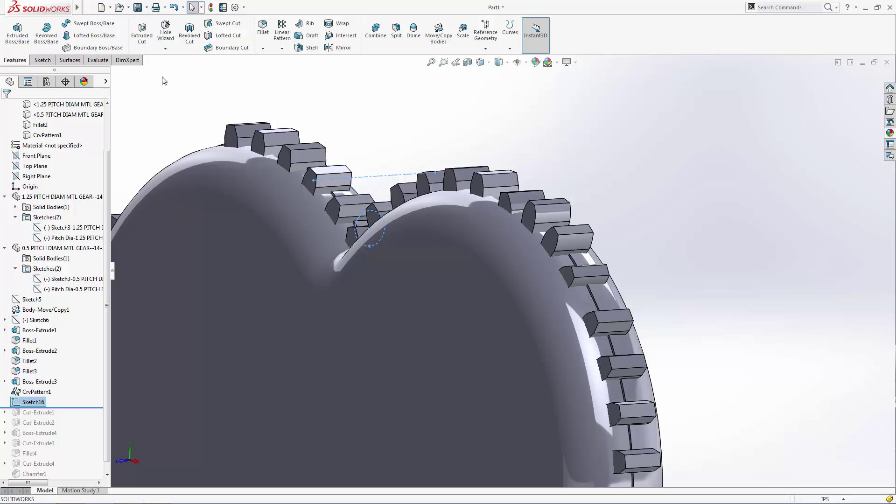
pyautogui.click(46, 32)
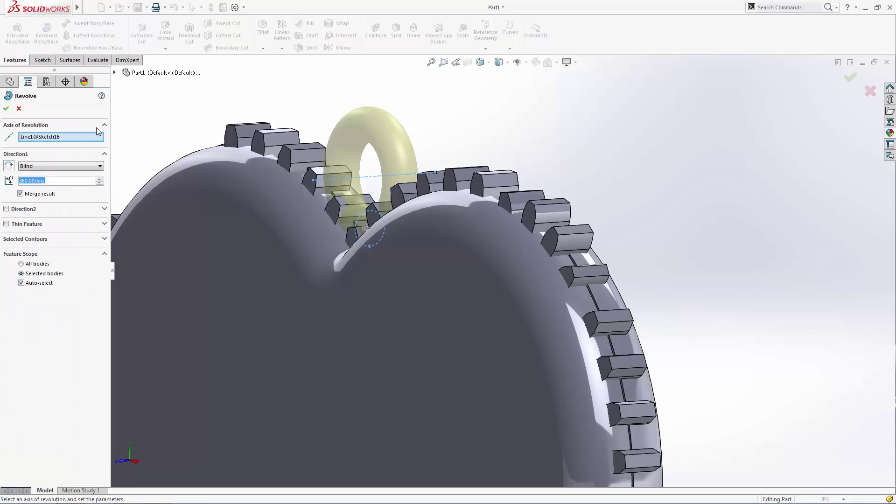
pyautogui.click(21, 283)
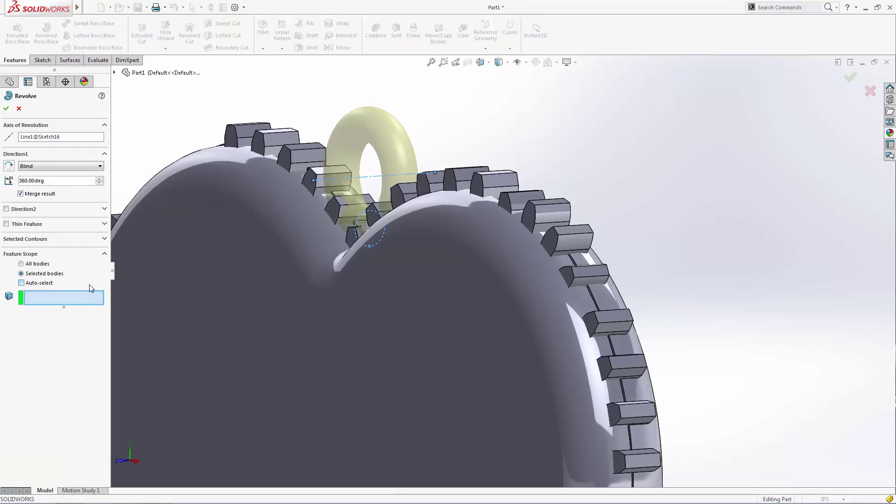
pyautogui.click(496, 179)
pyautogui.press('Return')
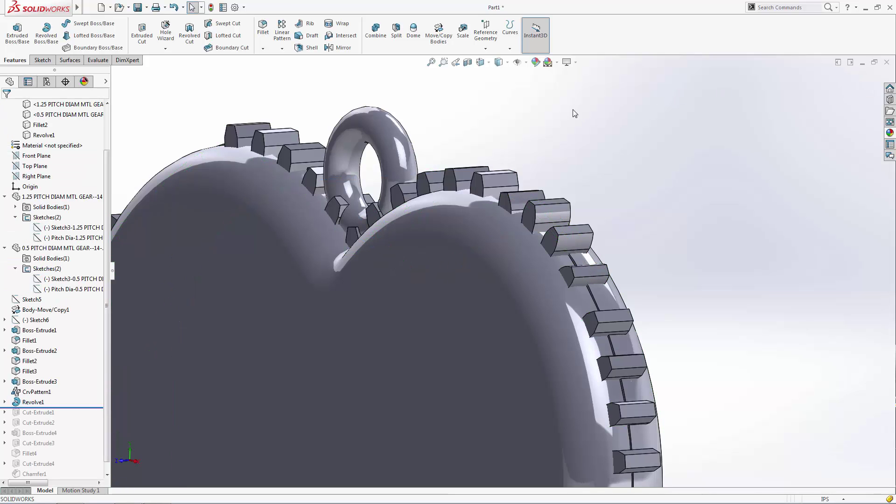
# Roll the feature history forward to just after Cut-Extrude1 and hide the heart's front half body
pyautogui.click(489, 62)
pyautogui.click(497, 101)
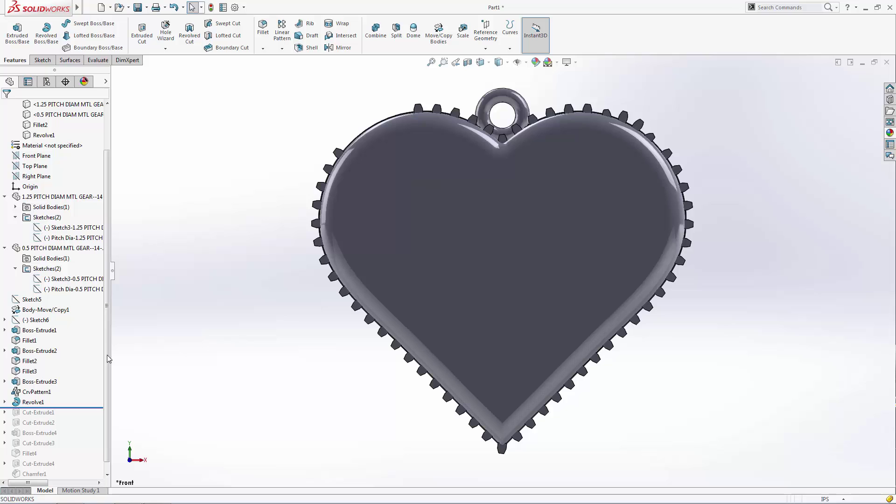
pyautogui.scroll(-1, 74, 368)
pyautogui.moveTo(75, 398); pyautogui.dragTo(78, 407)
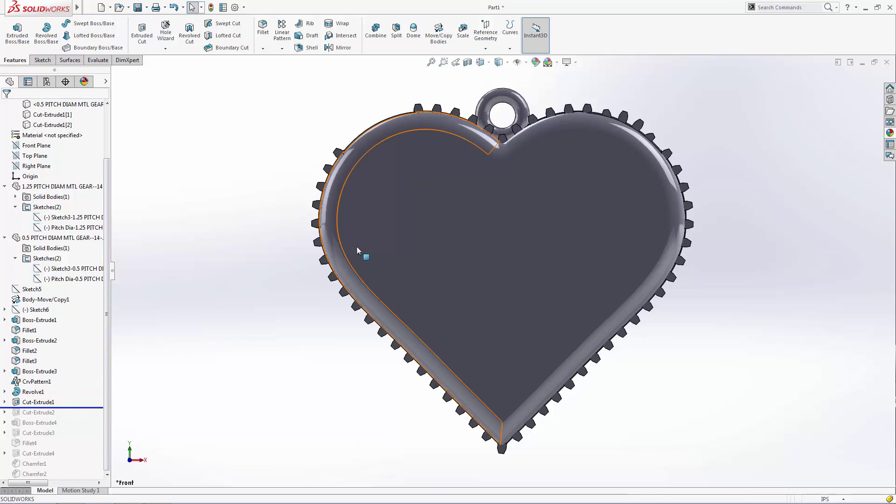
pyautogui.click(536, 211)
pyautogui.click(552, 182)
pyautogui.click(234, 194)
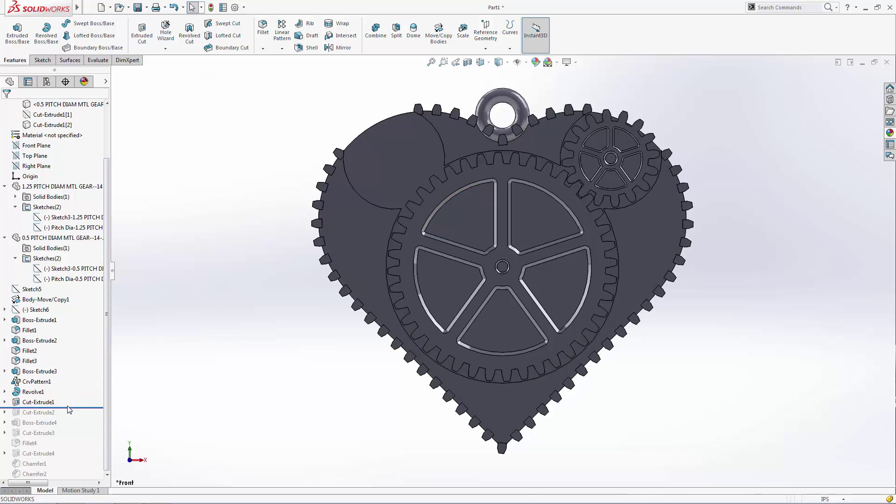
# Roll the feature history forward to the last feature and show the hidden front half again
pyautogui.moveTo(70, 408); pyautogui.dragTo(82, 478)
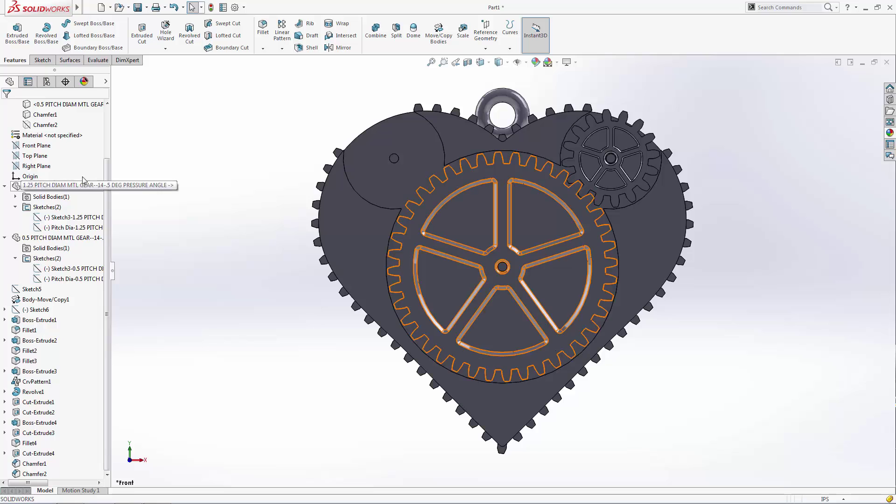
pyautogui.scroll(2, 86, 163)
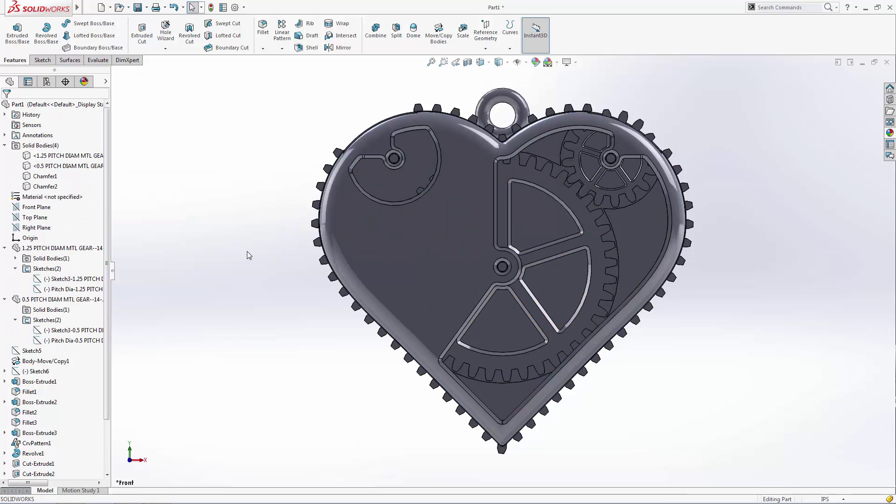
pyautogui.hotkey('ctrl', '2')
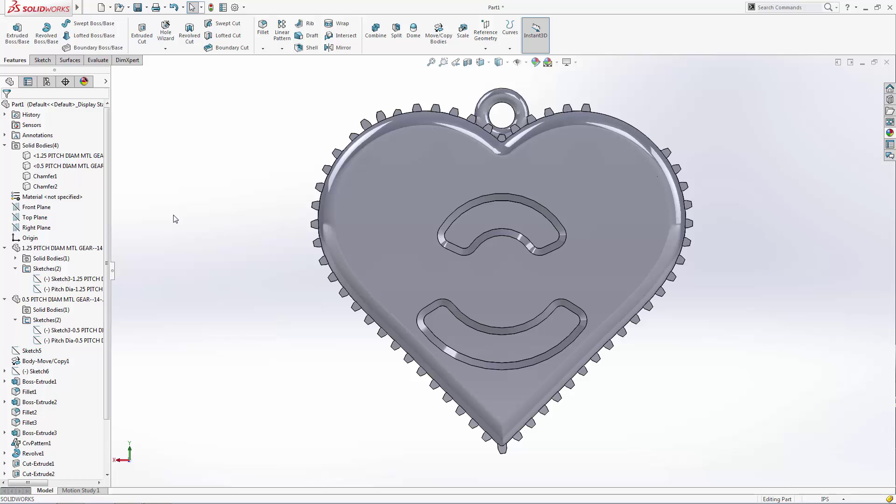
# Switch to DaFont in Firefox and list the Typewriter fonts, filtered to Public domain / GPL / OFL and 100% Free
pyautogui.hotkey('alt', 'Tab')
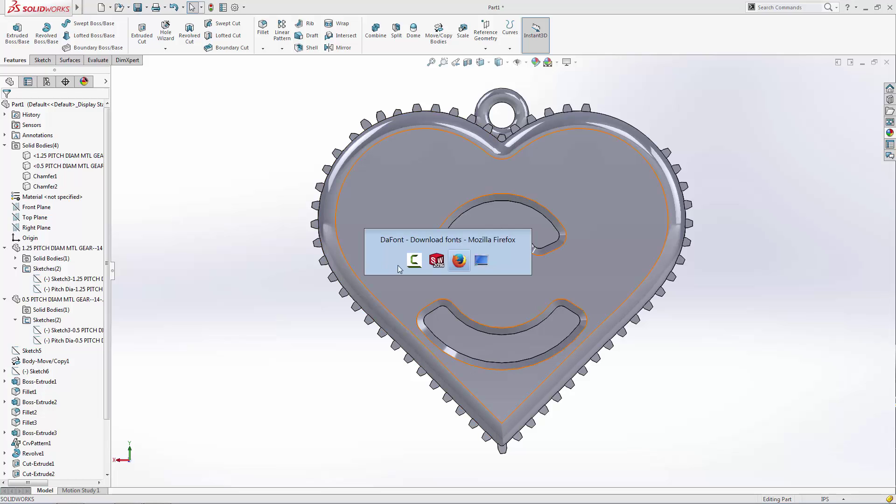
pyautogui.press('Tab')
pyautogui.hotkey('shift', 'Tab')
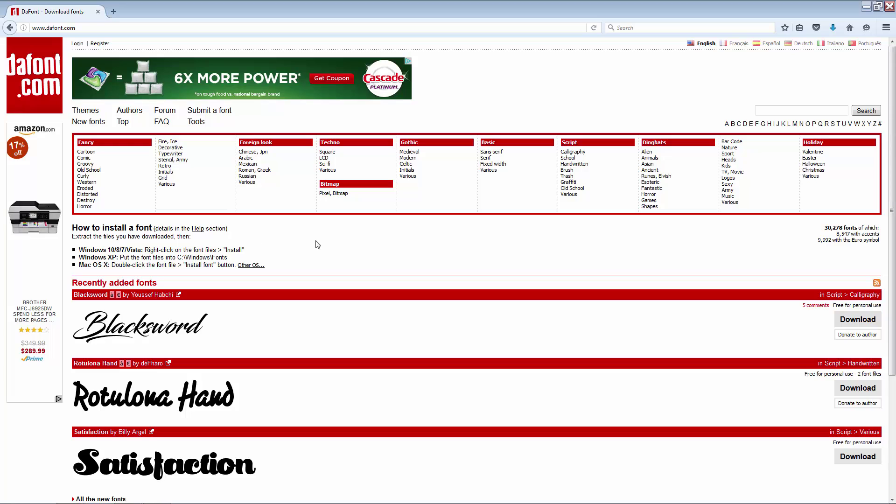
pyautogui.click(169, 154)
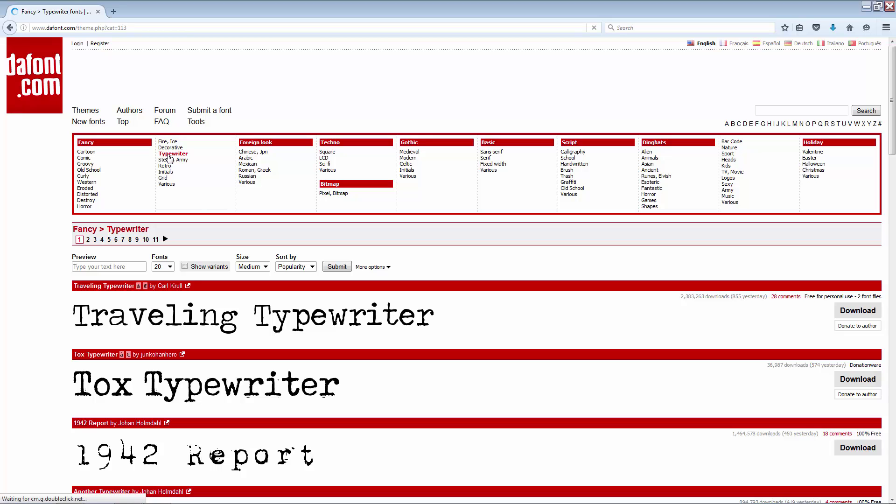
pyautogui.click(372, 266)
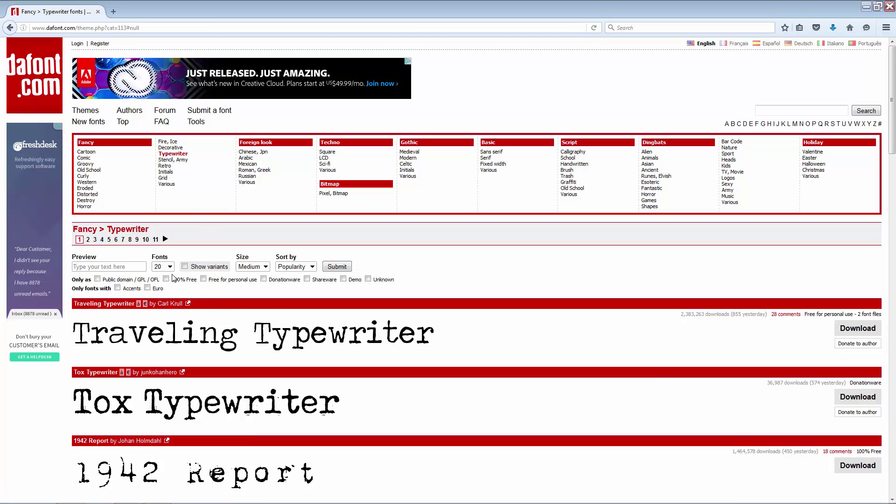
pyautogui.click(329, 270)
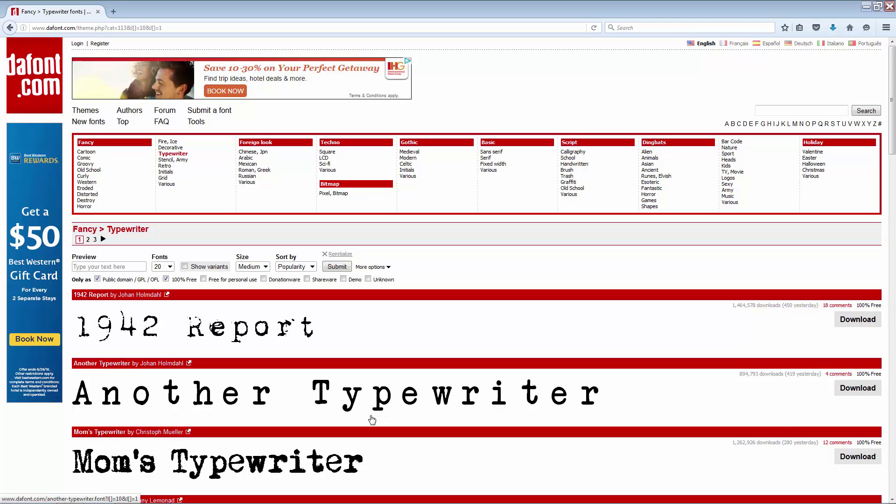
# Download the Another Typewriter font as a saved zip file and return to the desktop
pyautogui.click(850, 391)
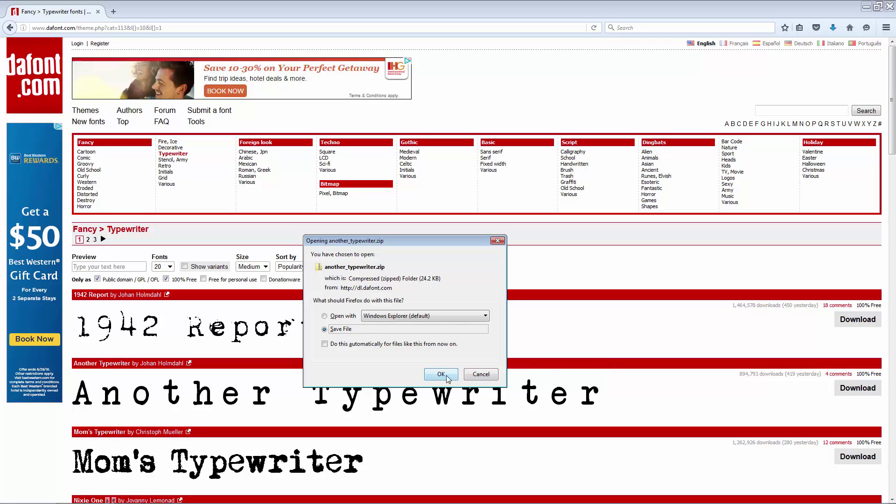
pyautogui.click(441, 373)
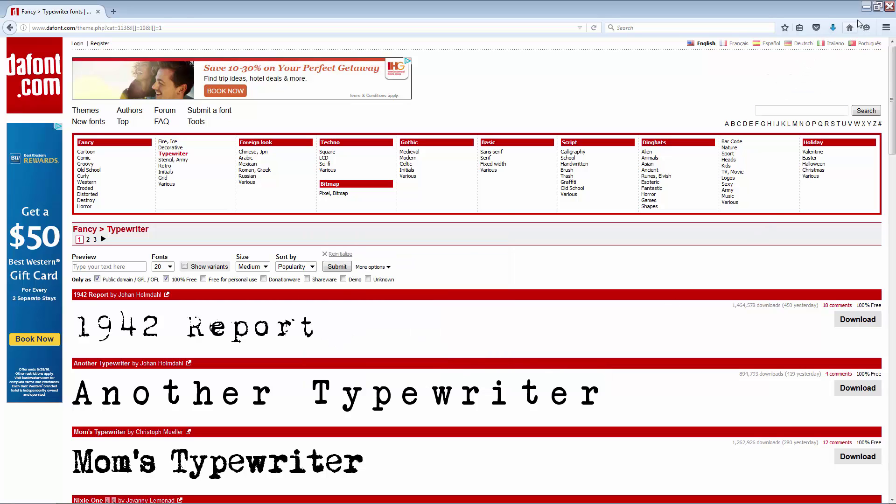
pyautogui.click(866, 9)
pyautogui.click(866, 9)
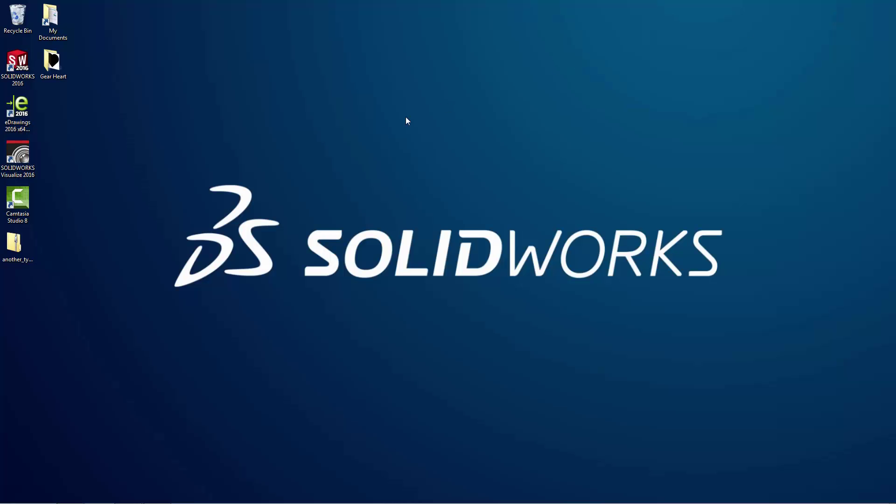
# Extract the another_typewriter zip archive into a folder on the desktop
pyautogui.rightClick(9, 254)
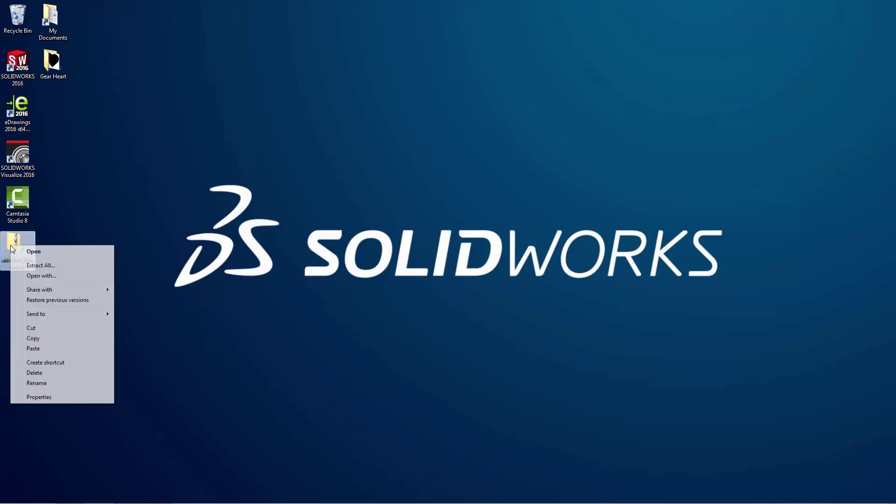
pyautogui.click(42, 263)
pyautogui.click(534, 347)
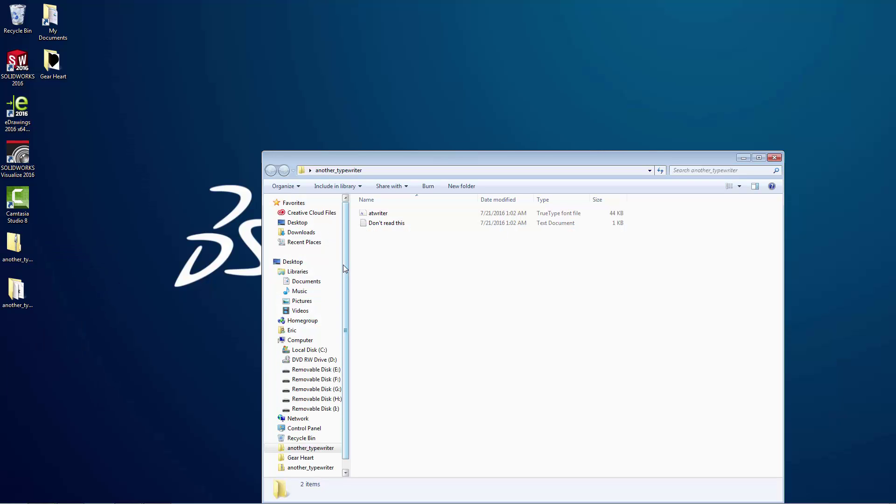
# Install the atwriter font from the extracted folder and close the preview and folder windows
pyautogui.doubleClick(379, 214)
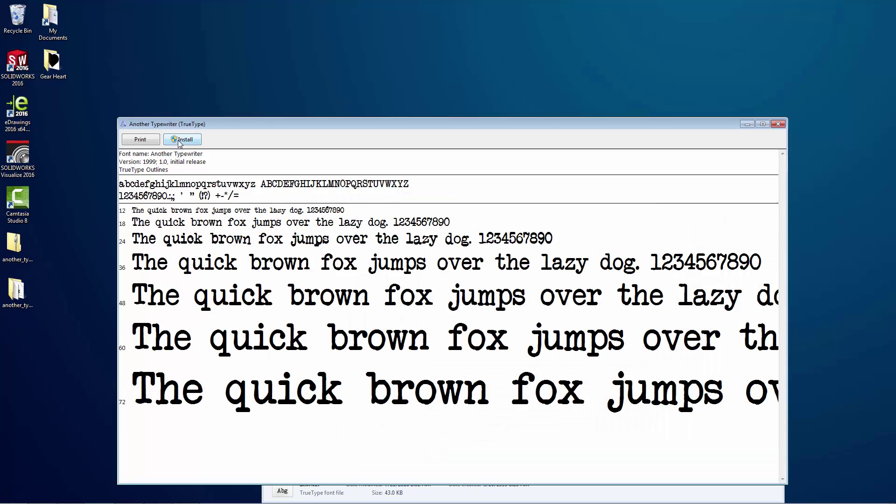
pyautogui.click(178, 140)
pyautogui.click(778, 123)
pyautogui.click(779, 156)
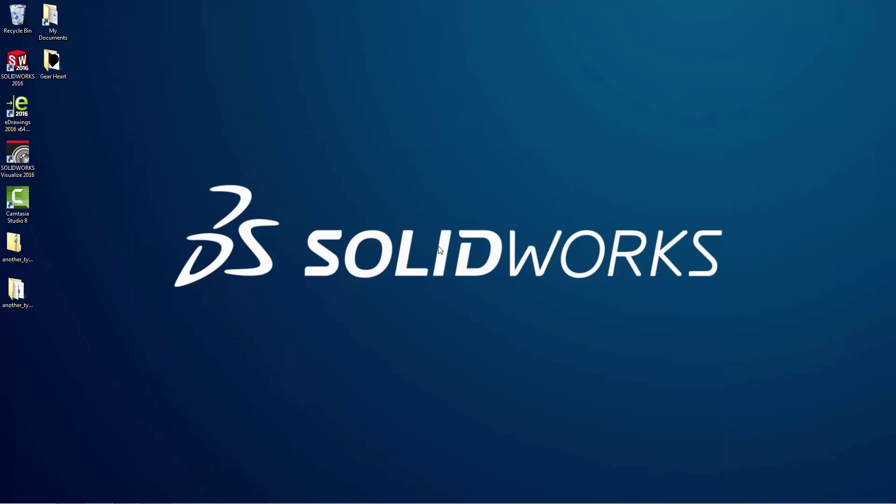
# Switch to SOLIDWORKS and start a sketch on the large gear's face inside the heart's upper opening
pyautogui.hotkey('alt', 'Tab')
pyautogui.hotkey('alt', 'Tab')
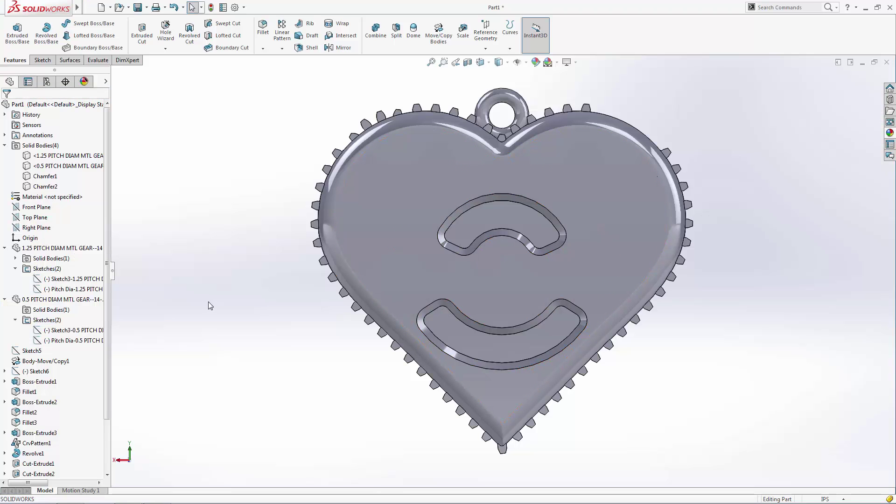
pyautogui.click(494, 236)
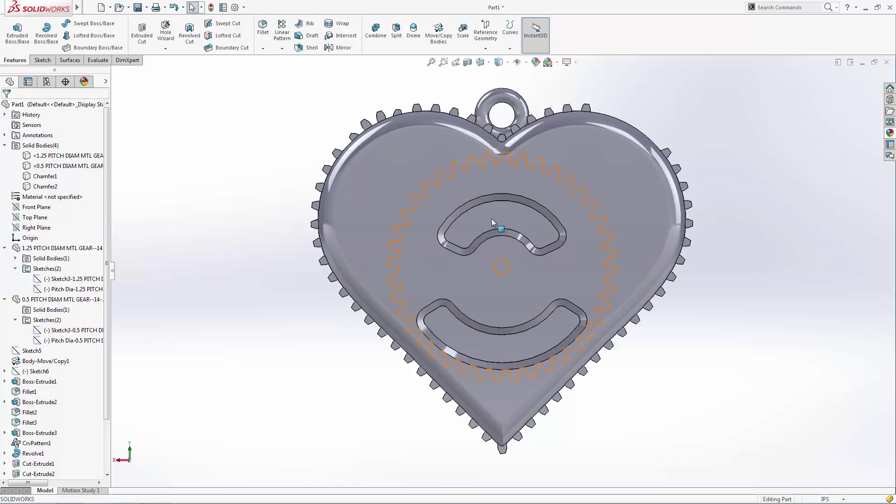
pyautogui.click(528, 189)
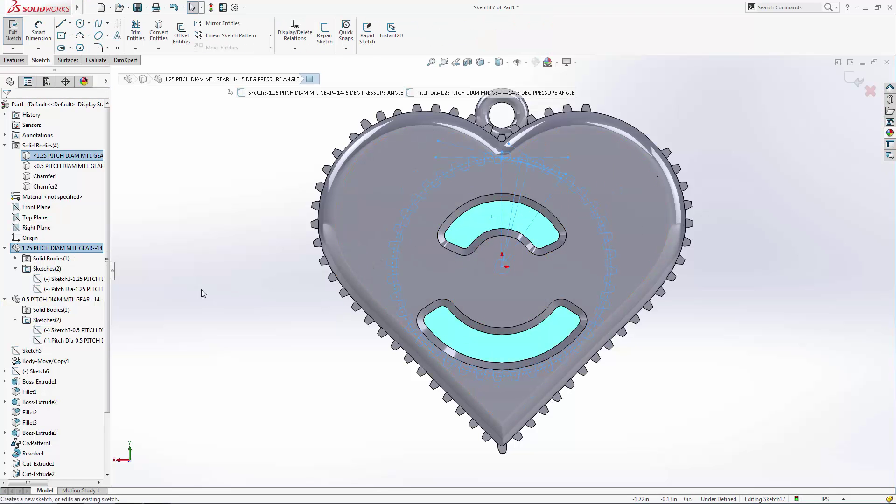
# Offset the upper opening's inner arc and the lower opening's outer arc 0.01 in into their openings
pyautogui.click(181, 33)
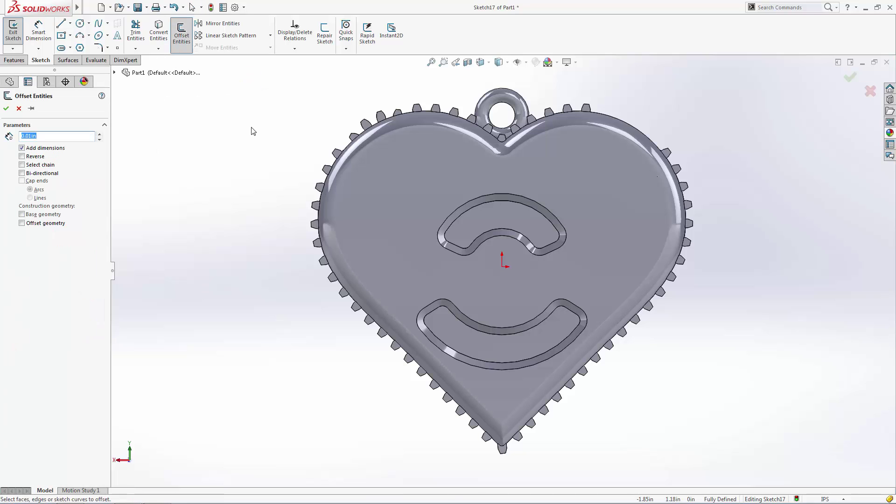
pyautogui.click(489, 231)
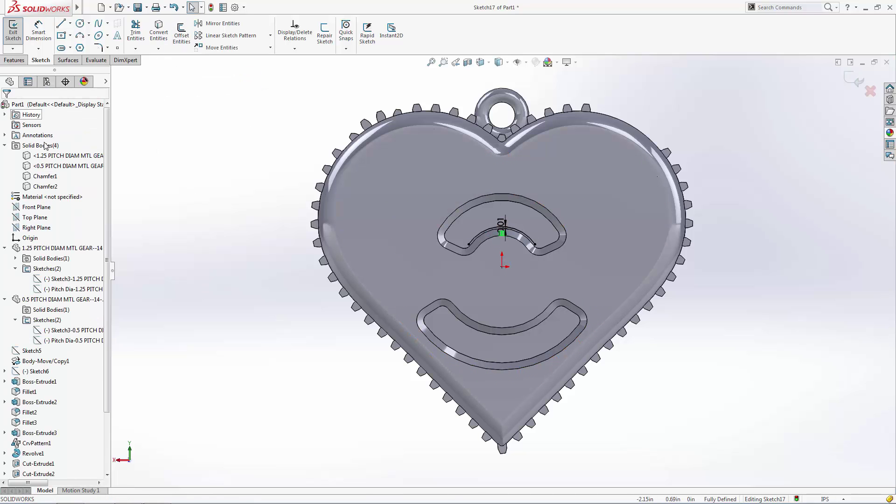
pyautogui.click(483, 361)
pyautogui.click(22, 157)
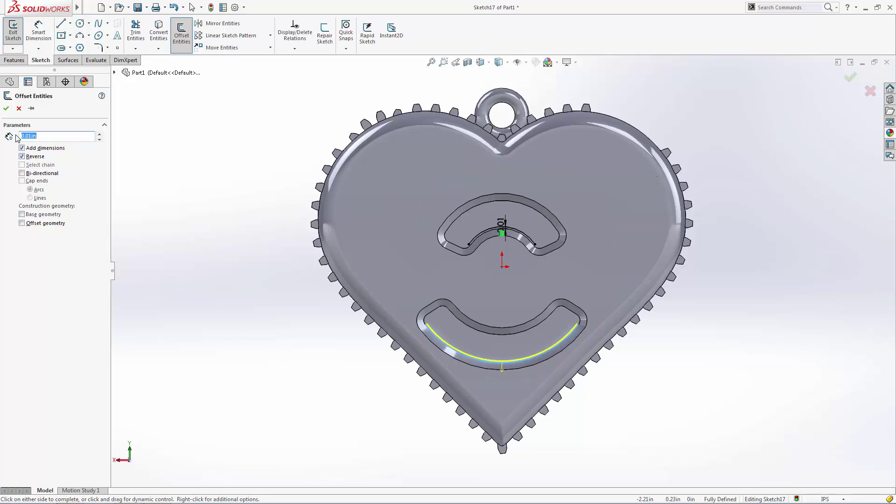
pyautogui.click(6, 108)
# Extend both ends of the two offset arcs past the openings, bringing the upper arc's ends level with the origin
pyautogui.scroll(-5, 532, 279)
pyautogui.moveTo(536, 188); pyautogui.dragTo(553, 243)
pyautogui.moveTo(367, 187); pyautogui.dragTo(350, 244)
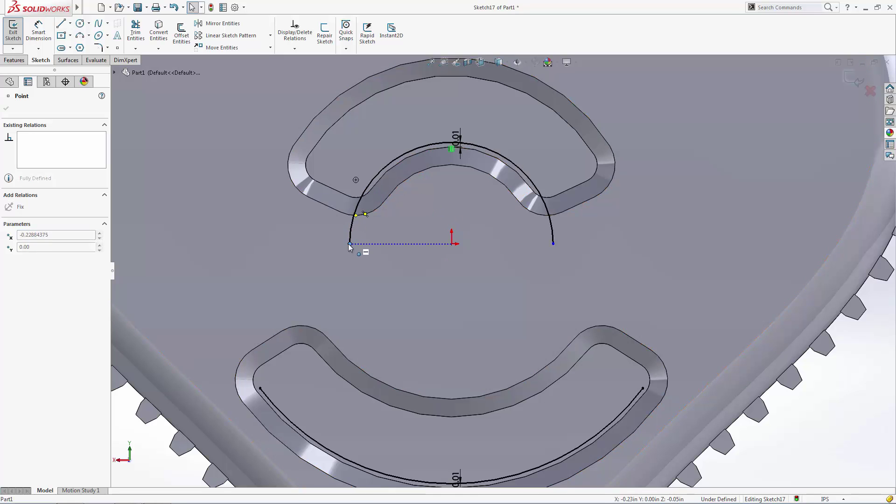
pyautogui.moveTo(642, 388); pyautogui.dragTo(689, 270)
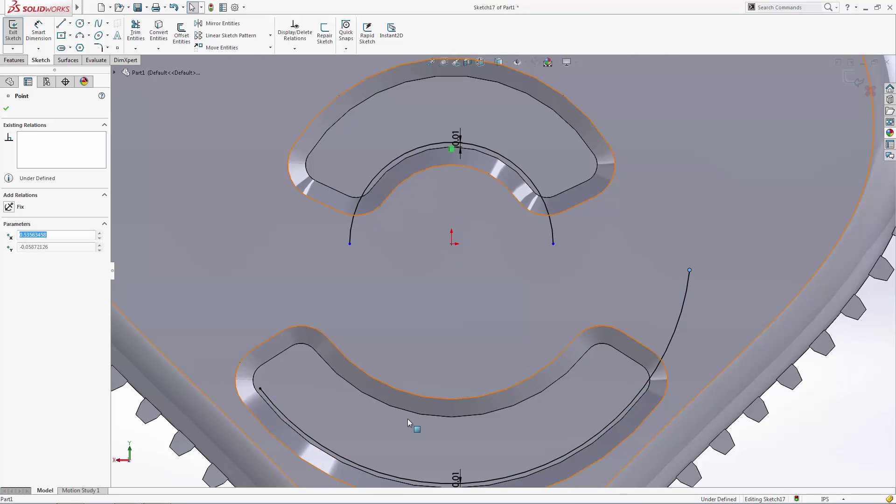
pyautogui.moveTo(260, 388); pyautogui.dragTo(208, 273)
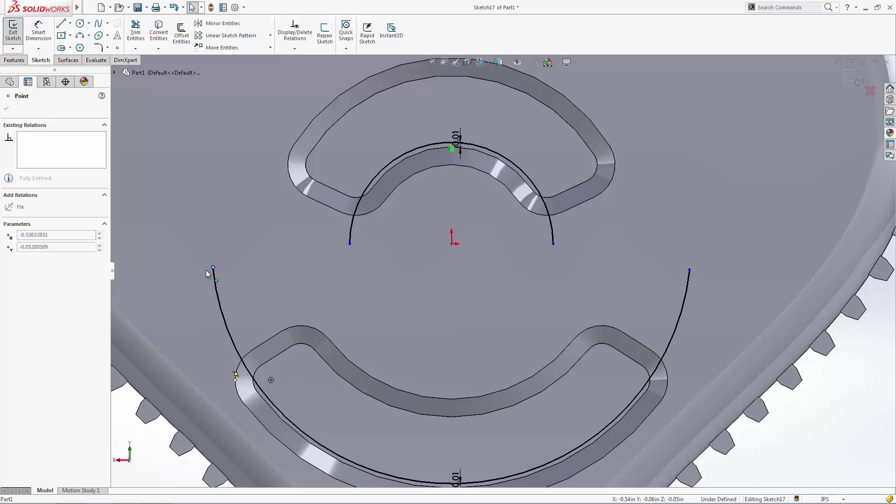
# Convert both extended offset arcs to construction geometry
pyautogui.click(307, 280)
pyautogui.click(218, 293)
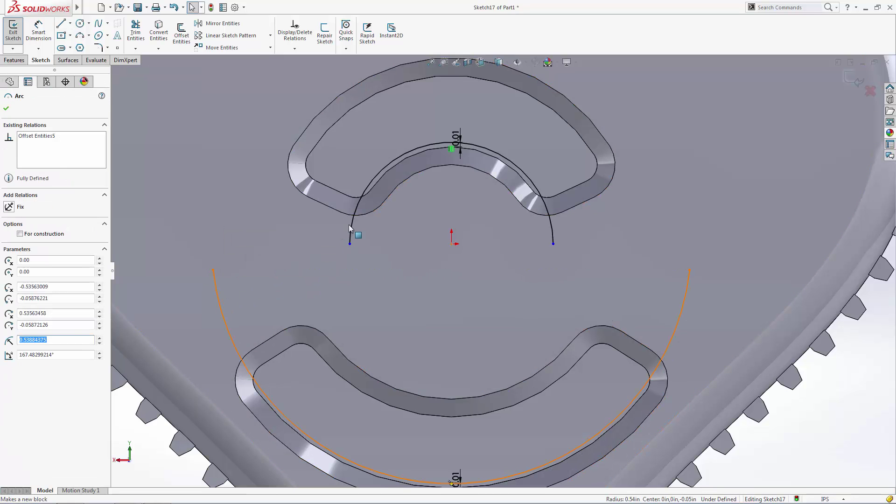
pyautogui.keyDown('ctrl'); pyautogui.click(350, 225); pyautogui.keyUp('ctrl')
pyautogui.click(22, 343)
pyautogui.click(431, 261)
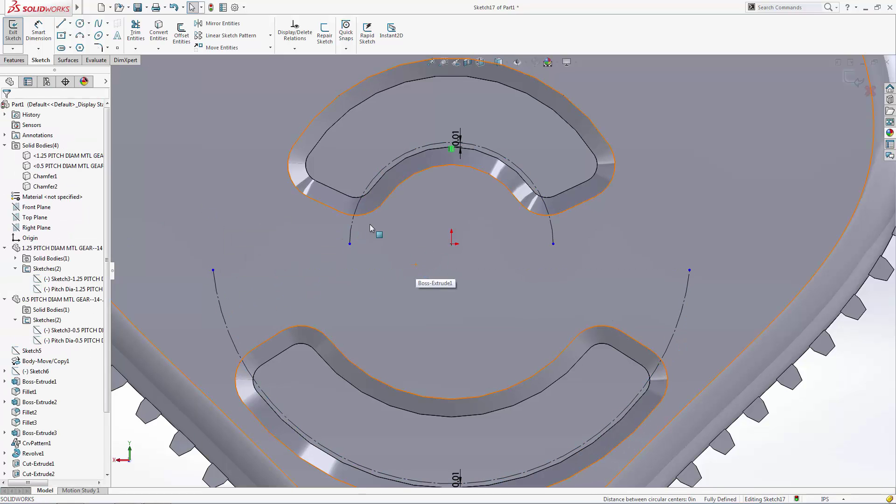
# Add sketch text "E & B" along the upper construction arc, flipped vertically and horizontally and centred
pyautogui.click(117, 36)
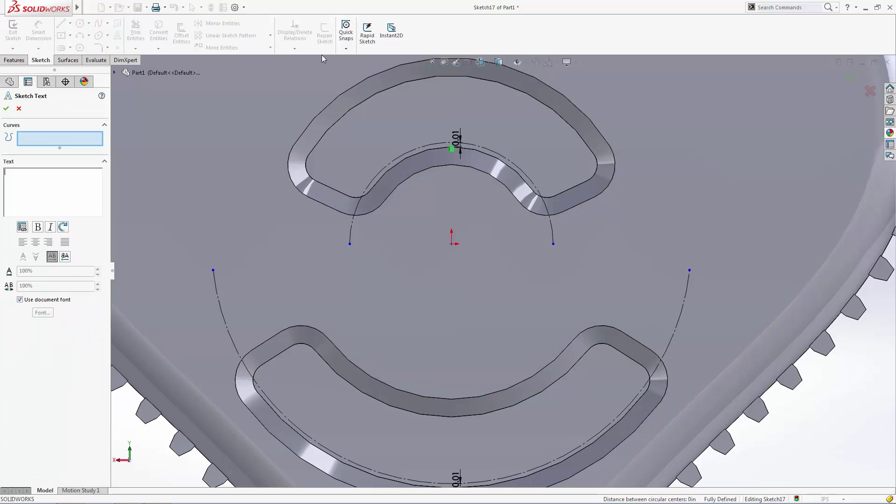
pyautogui.click(450, 140)
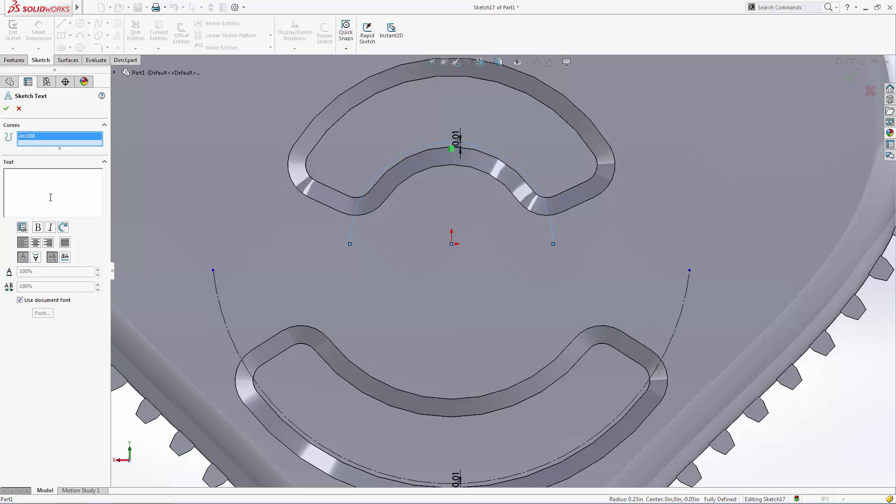
pyautogui.write('E & B')
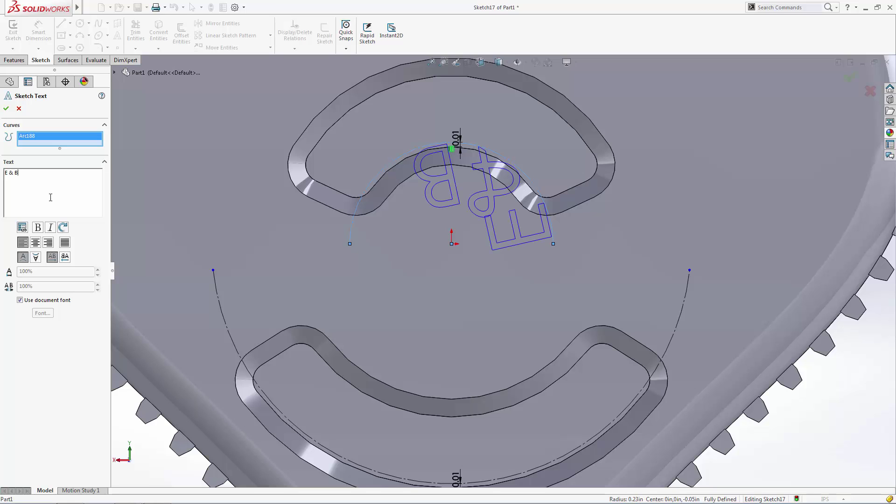
pyautogui.click(36, 257)
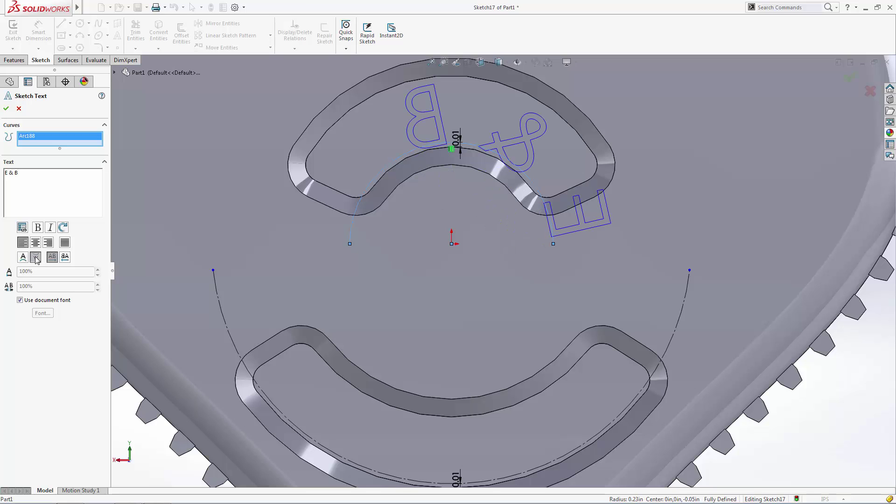
pyautogui.click(64, 258)
pyautogui.click(35, 242)
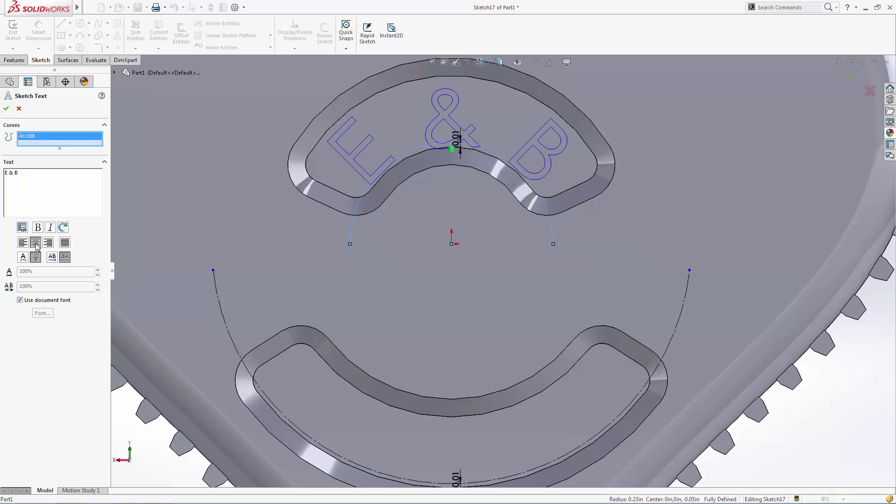
# Override the document font of the "E & B" text with Another Typewriter Regular at a height of 0.140 in
pyautogui.click(20, 300)
pyautogui.click(42, 313)
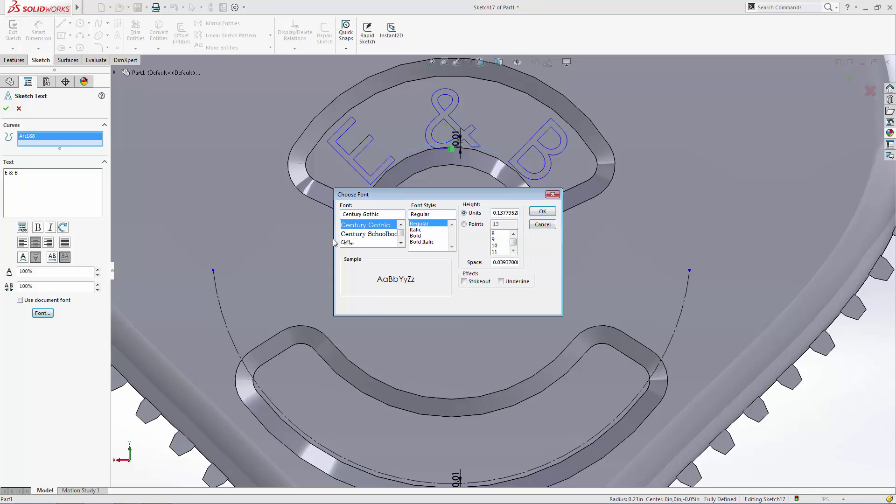
pyautogui.click(385, 214)
pyautogui.write('an')
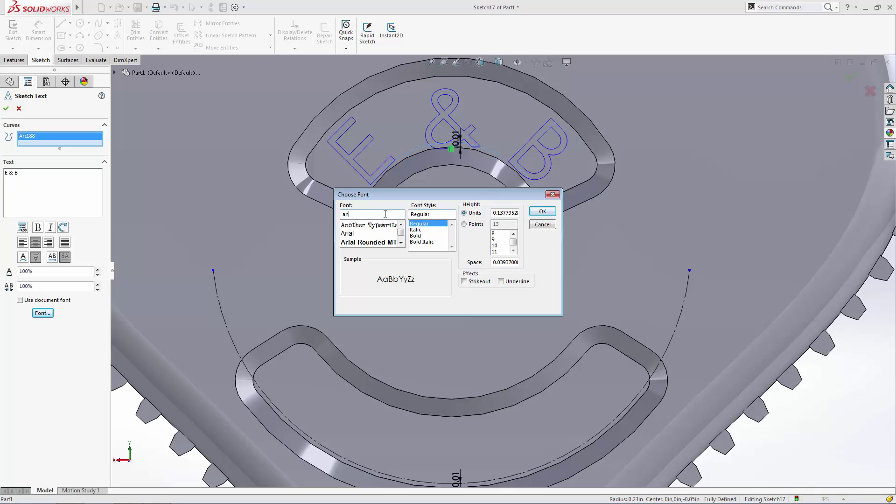
pyautogui.click(369, 225)
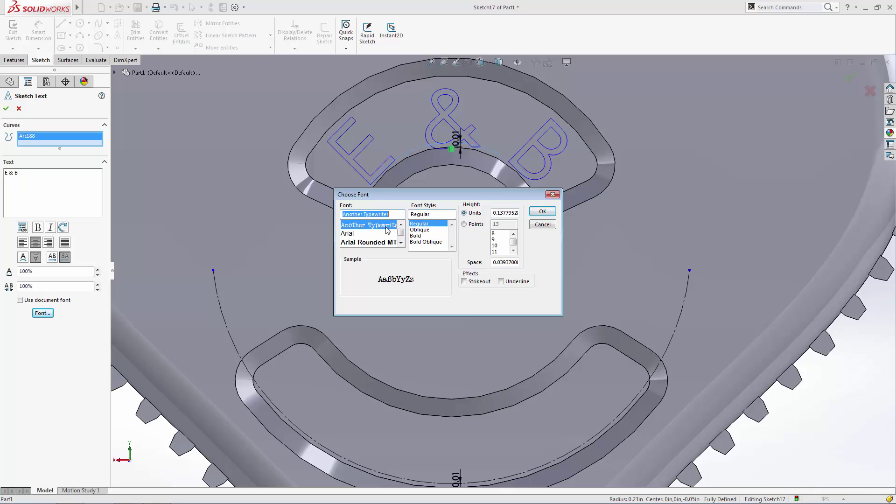
pyautogui.doubleClick(502, 213)
pyautogui.write('0.140')
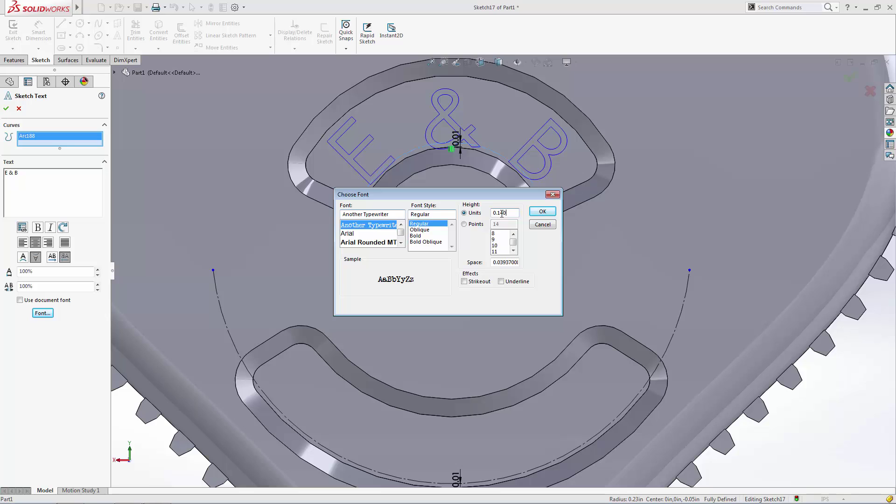
pyautogui.click(542, 213)
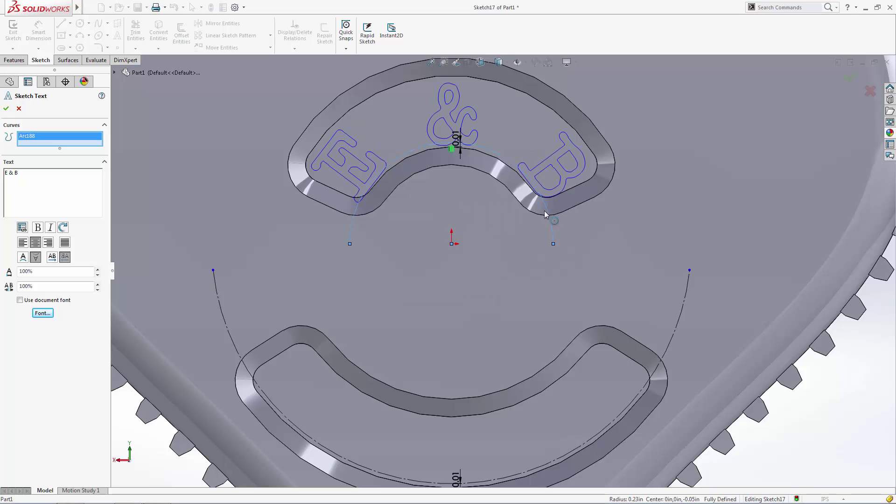
# Set the "E & B" text's character spacing to 70% and accept the text
pyautogui.click(57, 285)
pyautogui.write('70')
pyautogui.press('Return')
pyautogui.click(7, 108)
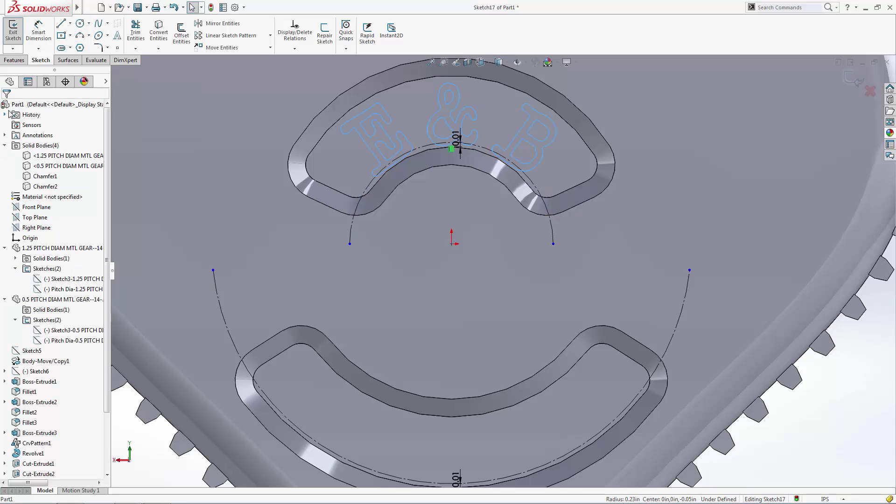
# Add centred sketch text "est. 2008" along the lower construction arc, turning off its vertical and horizontal flips
pyautogui.click(618, 416)
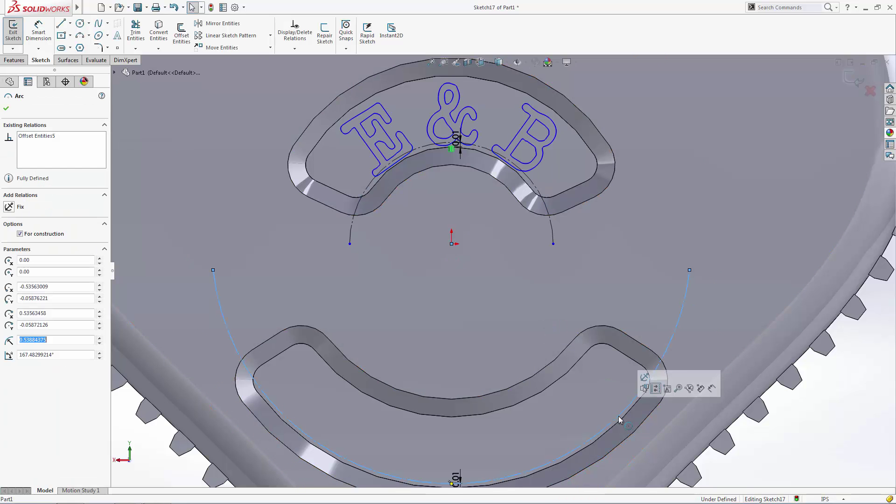
pyautogui.click(118, 36)
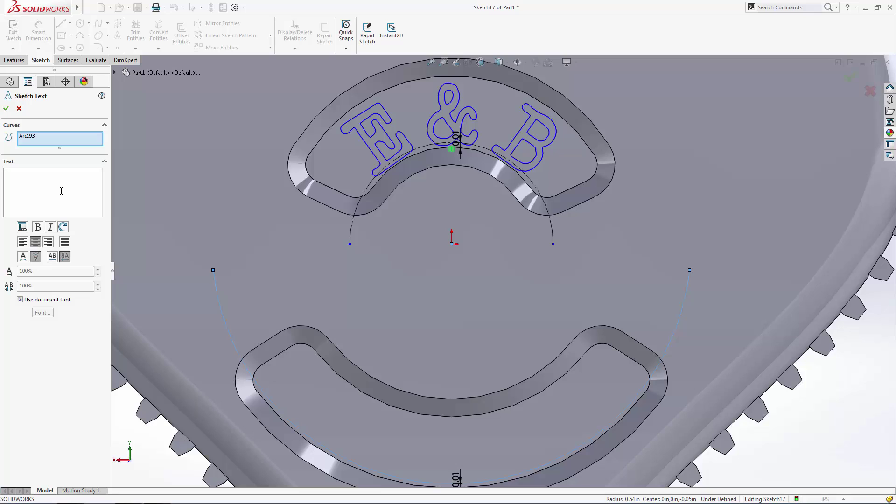
pyautogui.write('est. 2008')
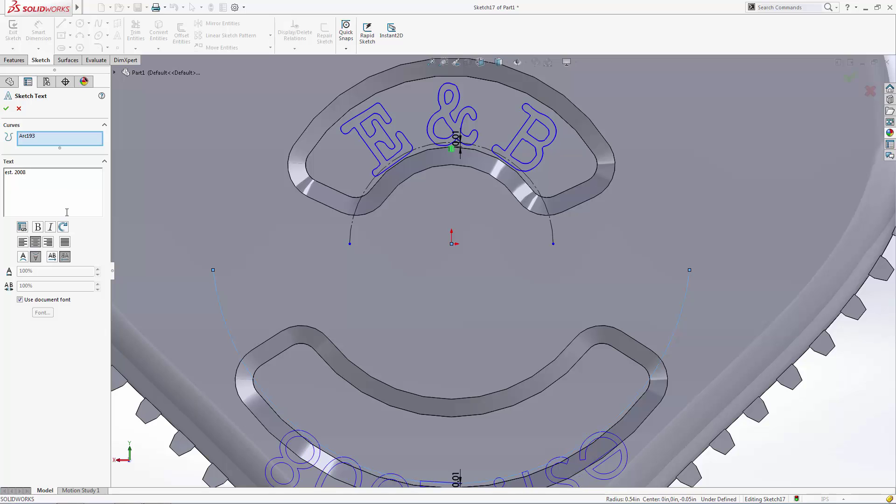
pyautogui.click(22, 256)
pyautogui.click(52, 256)
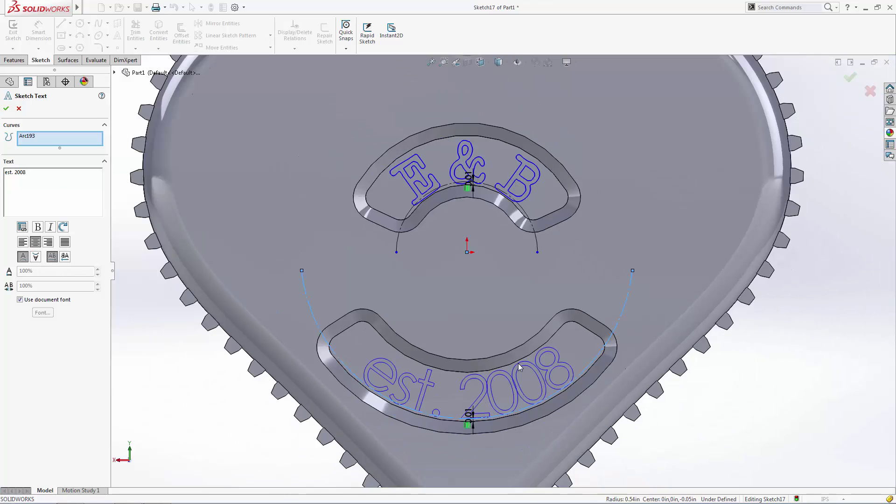
# Override the document font of the "est. 2008" text with Another Typewriter Regular at a height of 0.140 in
pyautogui.click(31, 300)
pyautogui.click(42, 313)
pyautogui.tripleClick(373, 213)
pyautogui.write('a')
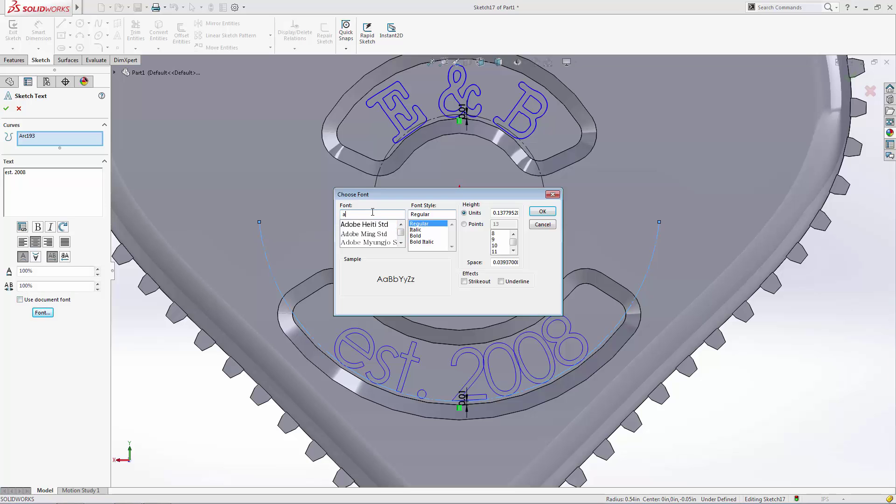
pyautogui.scroll(-2, 374, 229)
pyautogui.click(369, 225)
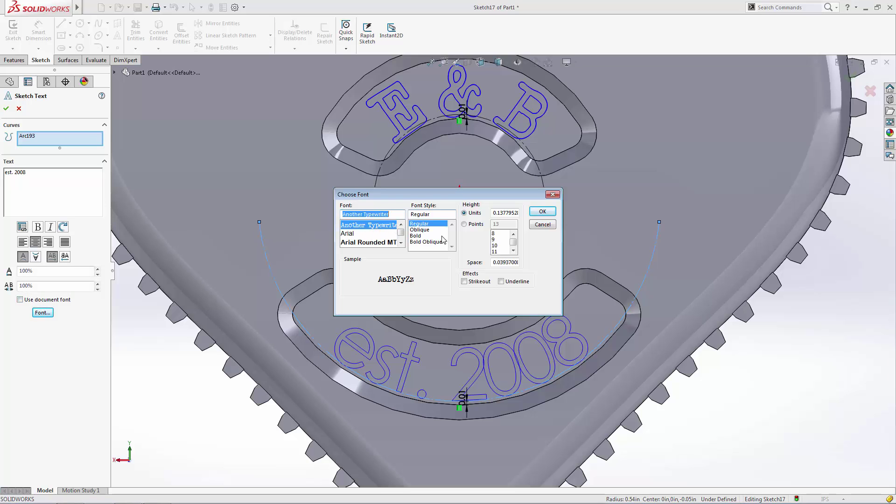
pyautogui.doubleClick(492, 213)
pyautogui.write('0.140')
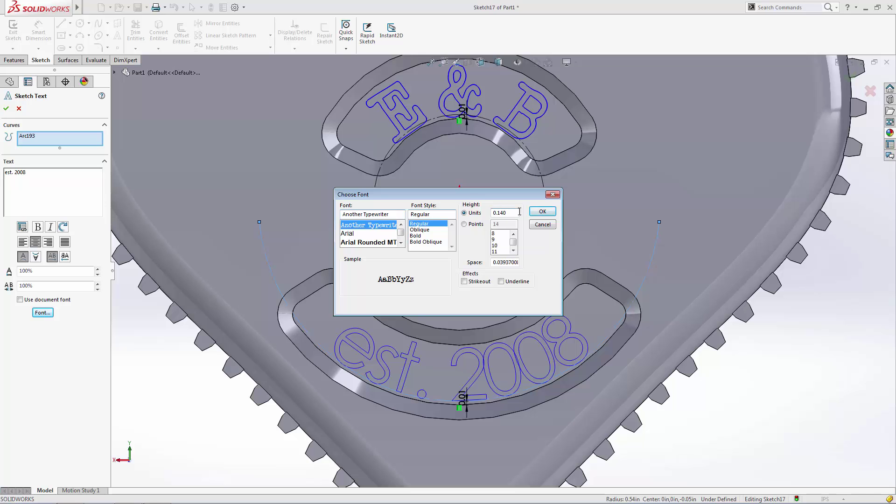
pyautogui.click(542, 211)
# Set the "est. 2008" text's character spacing to 125% and accept the text
pyautogui.click(98, 283)
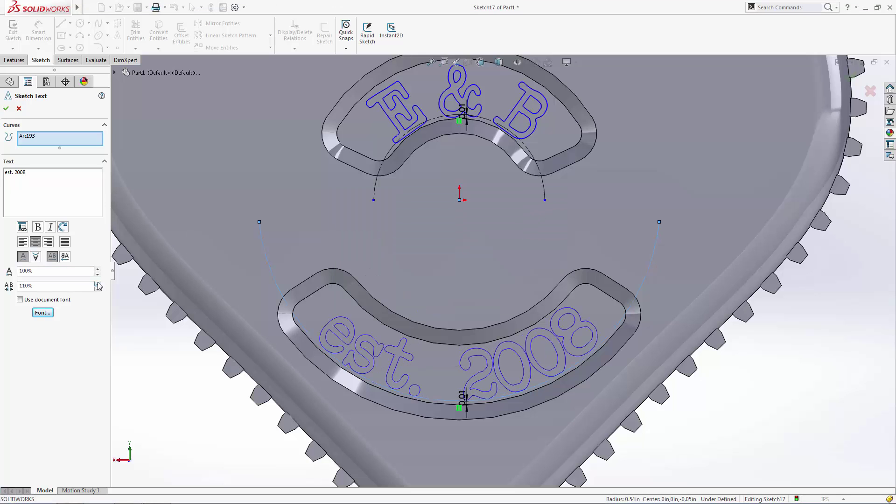
pyautogui.click(98, 283)
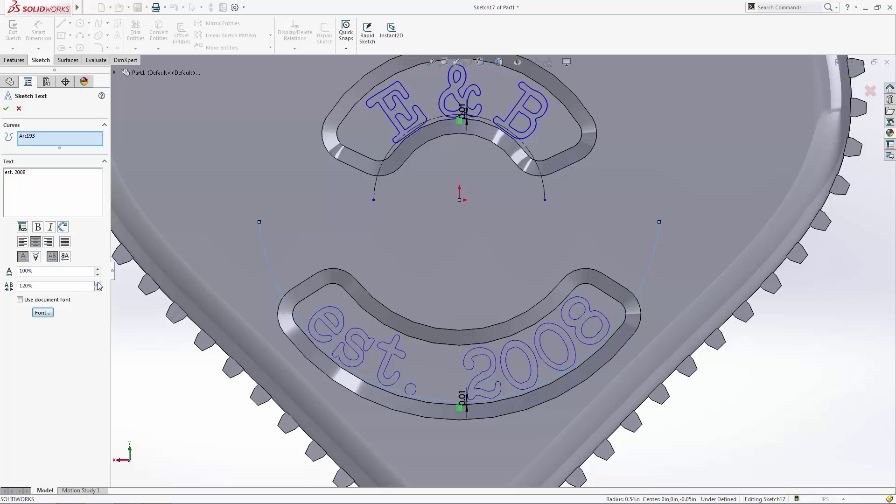
pyautogui.doubleClick(86, 283)
pyautogui.write('125')
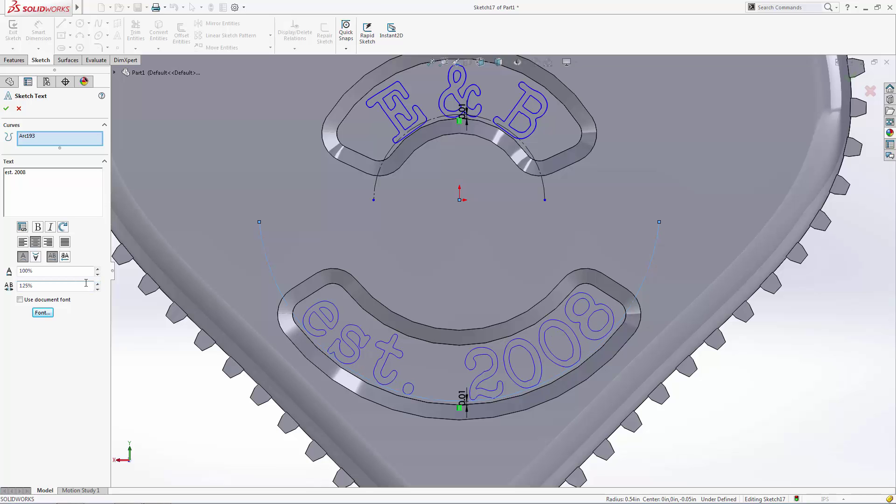
pyautogui.click(7, 108)
# Finish the text sketch and cut "E & B" and "est. 2008" blind 0.015 in deep into the gear
pyautogui.scroll(4, 794, 345)
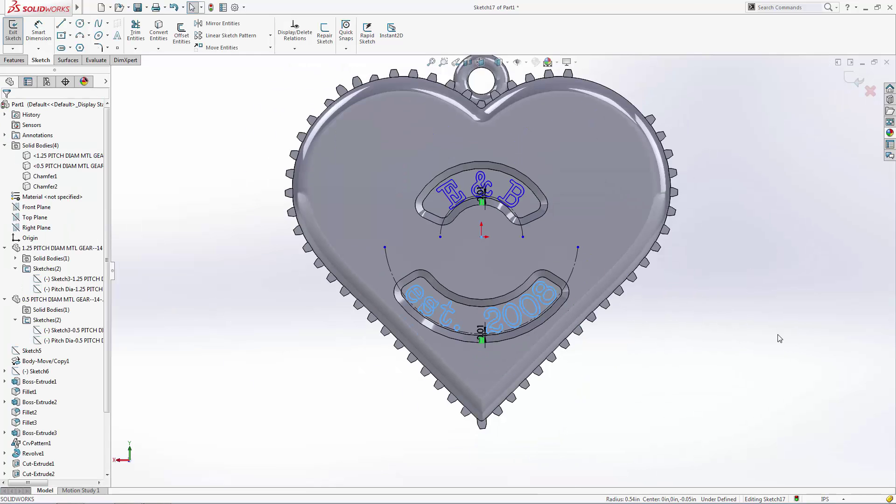
pyautogui.click(754, 332)
pyautogui.click(858, 81)
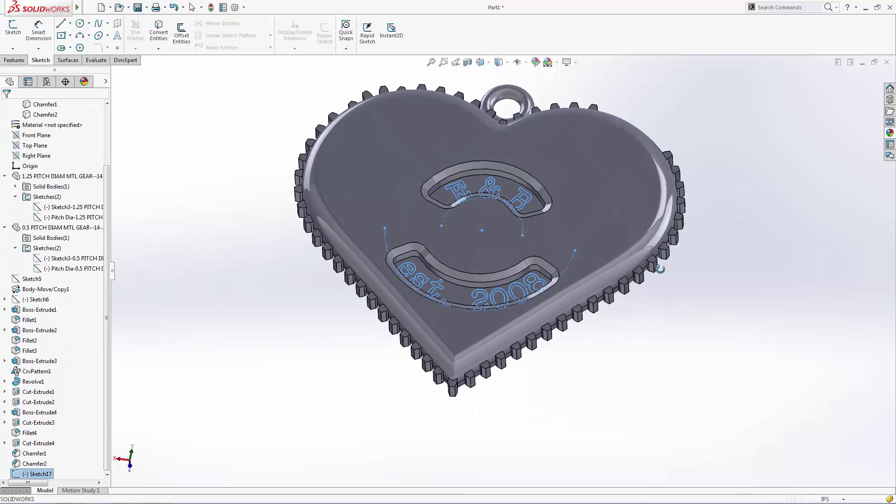
pyautogui.click(15, 60)
pyautogui.click(142, 33)
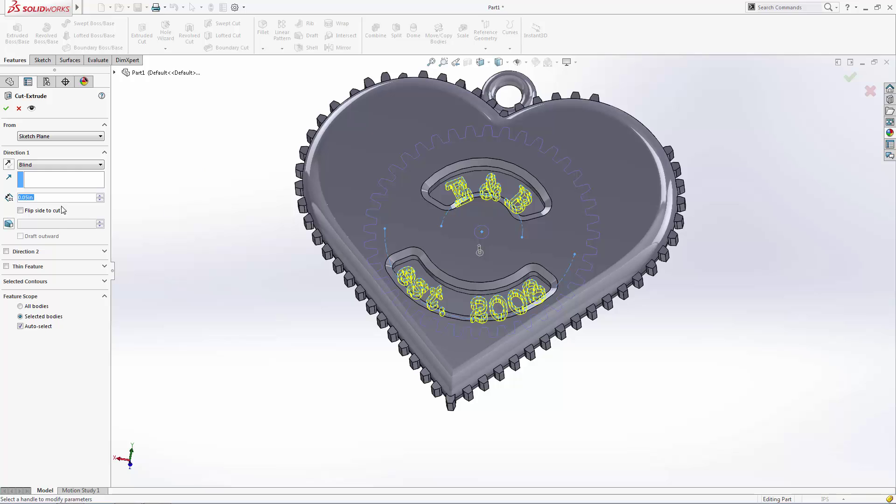
pyautogui.write('0.015')
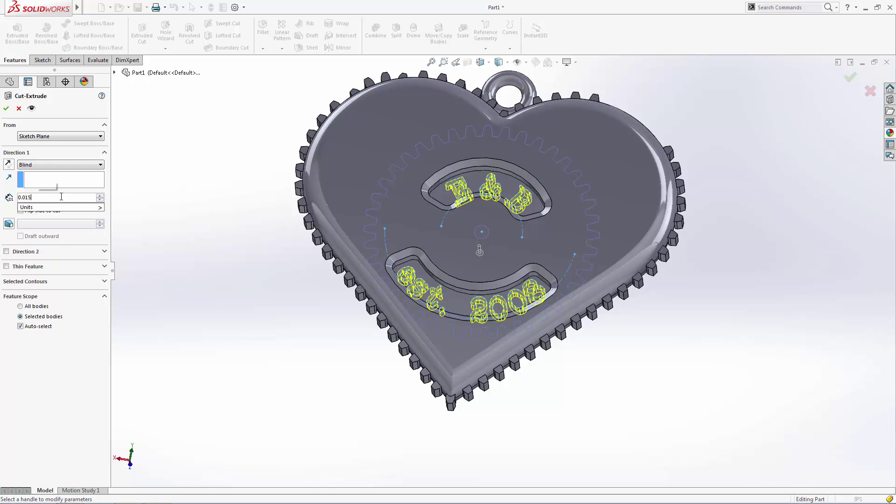
pyautogui.press('Return')
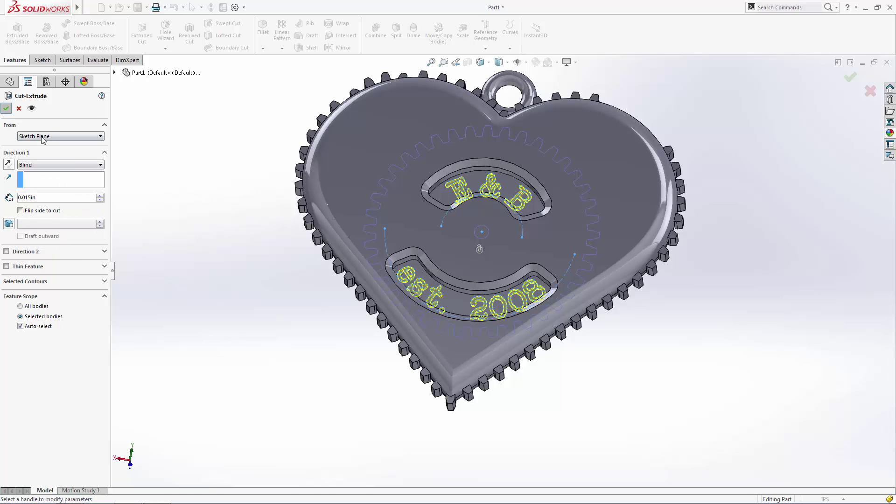
pyautogui.press('Return')
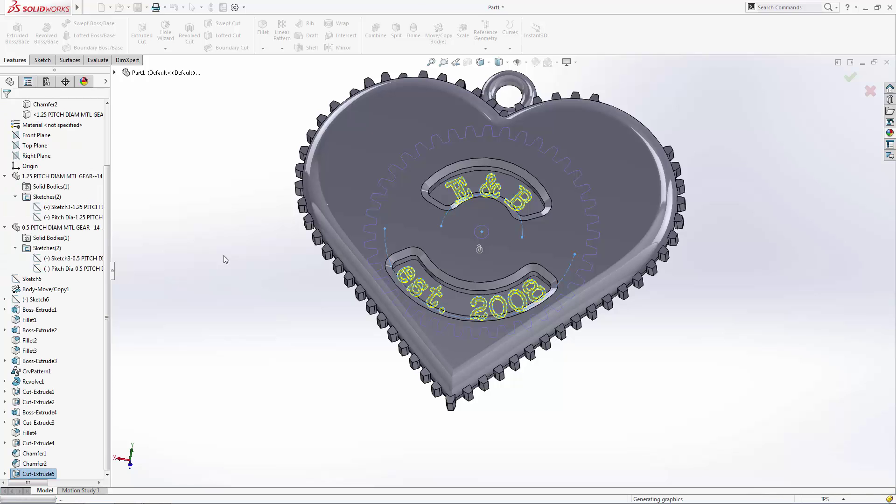
pyautogui.click(184, 246)
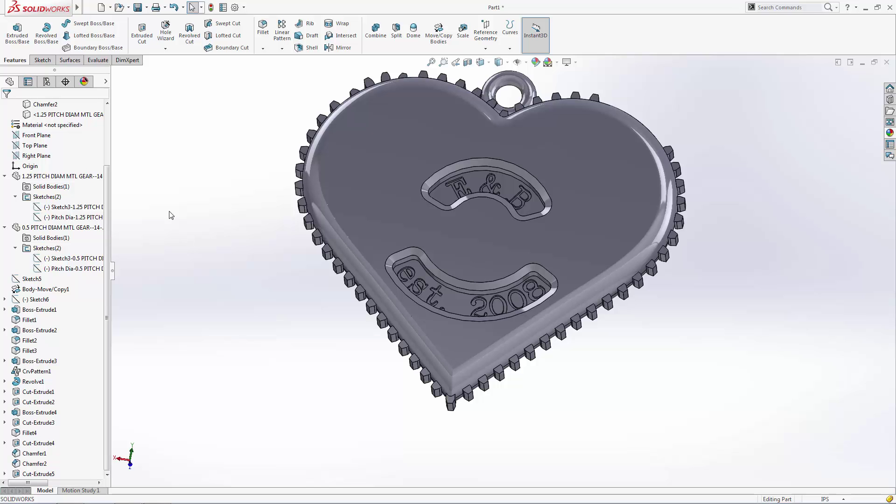
# Rotate the large 1.25 pitch diameter gear body half a turn about the Z axis through the origin
pyautogui.click(439, 32)
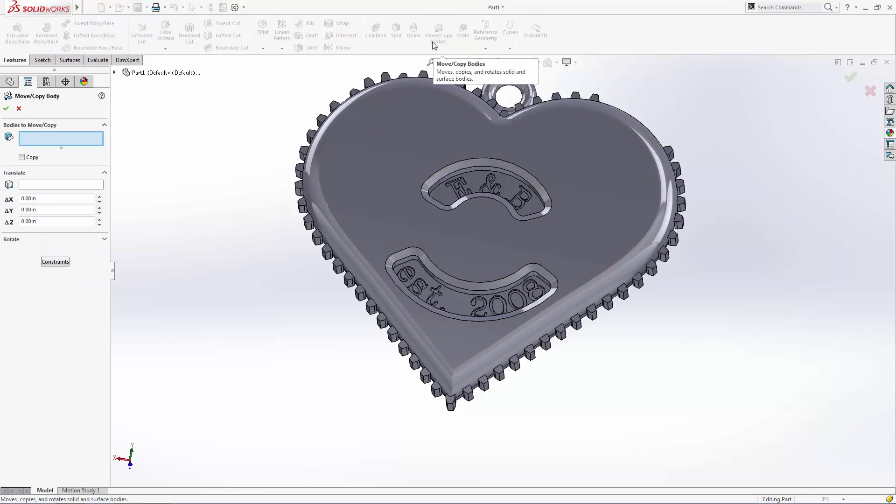
pyautogui.click(452, 191)
pyautogui.click(70, 239)
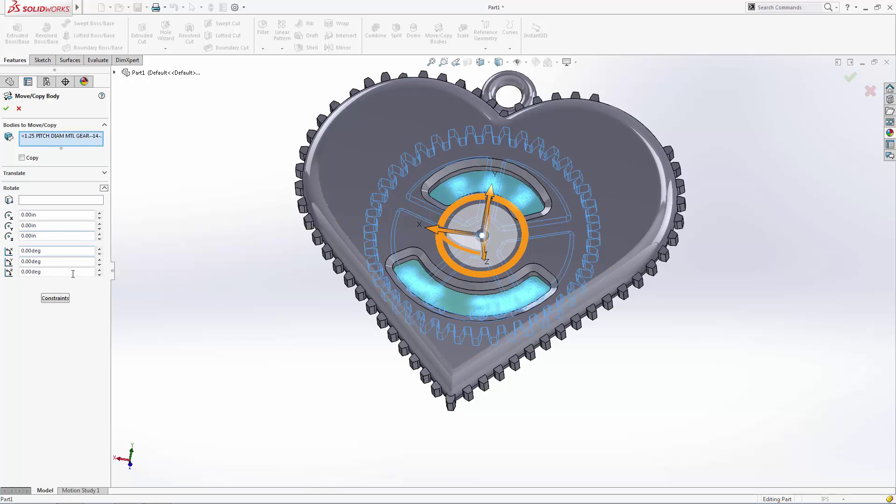
pyautogui.click(47, 201)
pyautogui.click(114, 73)
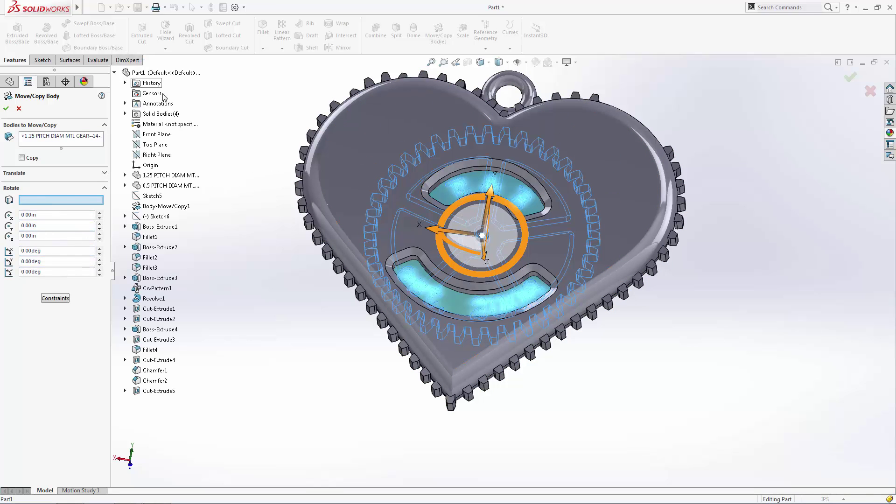
pyautogui.click(154, 166)
pyautogui.doubleClick(49, 234)
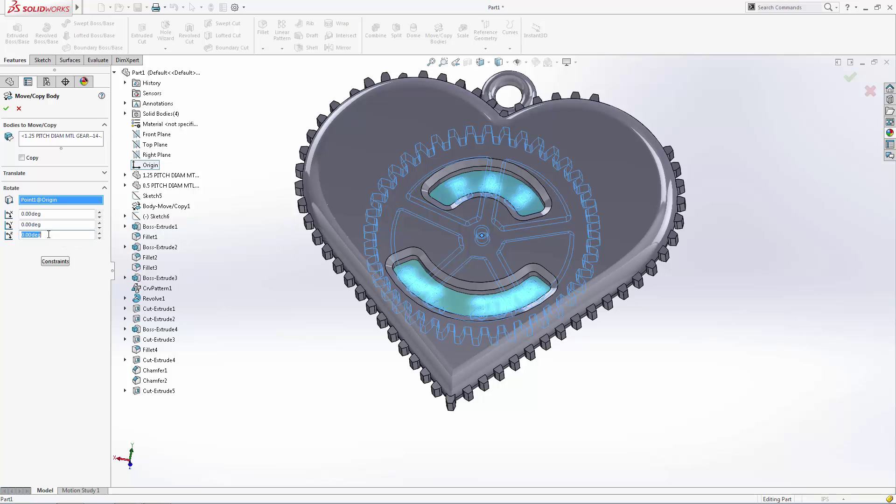
pyautogui.write('18')
pyautogui.click(7, 110)
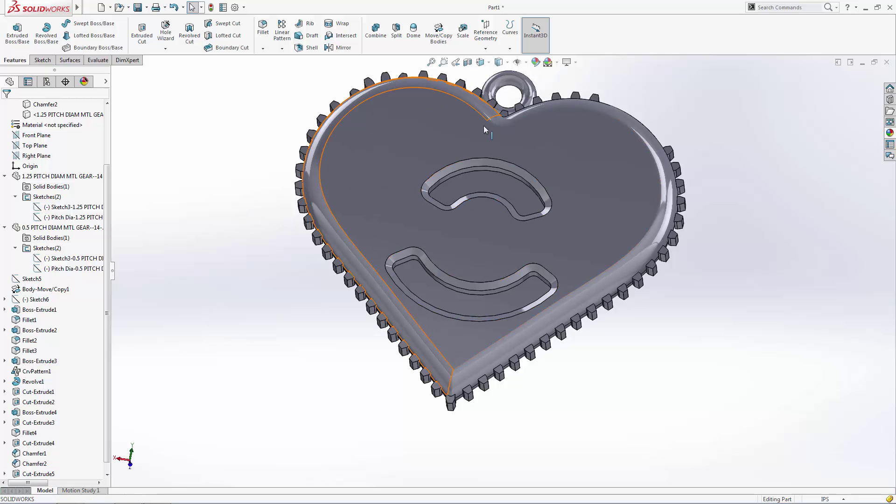
# Start a sketch on the gear face inside the openings and offset the upper opening's lower arc and the lower opening's outer arc inward 0.01 in
pyautogui.click(486, 178)
pyautogui.click(513, 150)
pyautogui.click(482, 62)
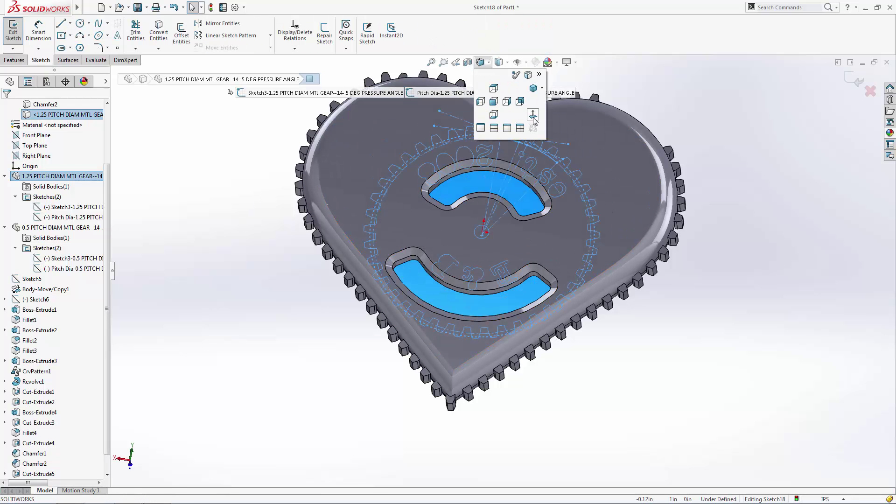
pyautogui.click(532, 114)
pyautogui.click(718, 305)
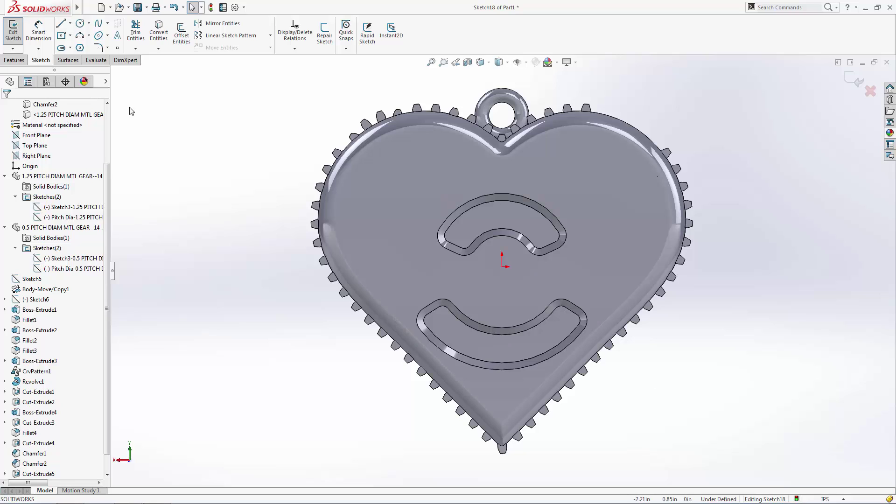
pyautogui.click(182, 34)
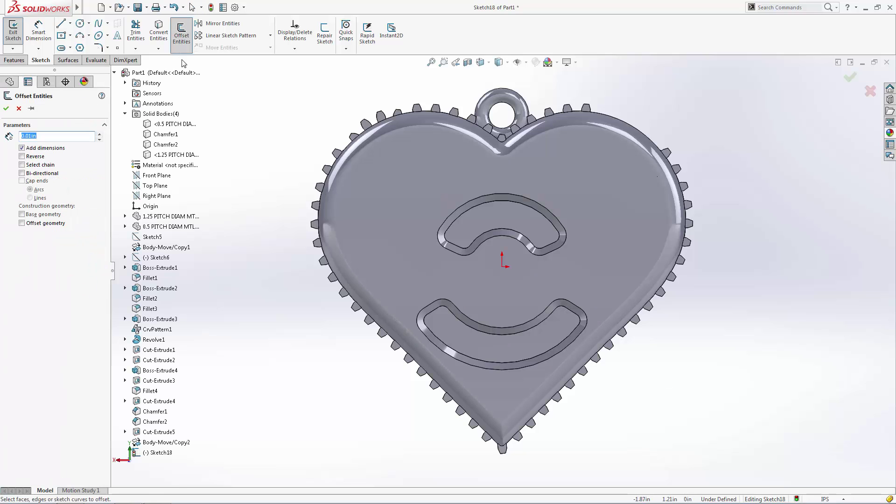
pyautogui.click(507, 233)
pyautogui.click(509, 235)
pyautogui.scroll(-4, 503, 345)
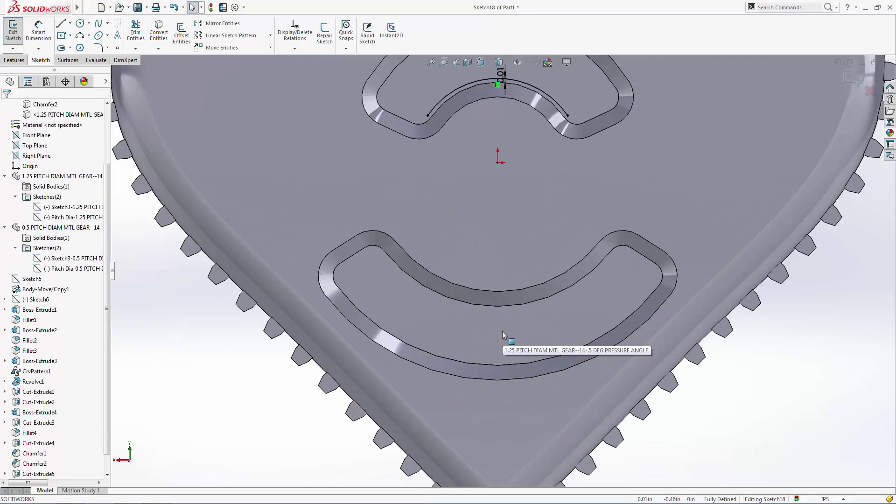
pyautogui.click(501, 370)
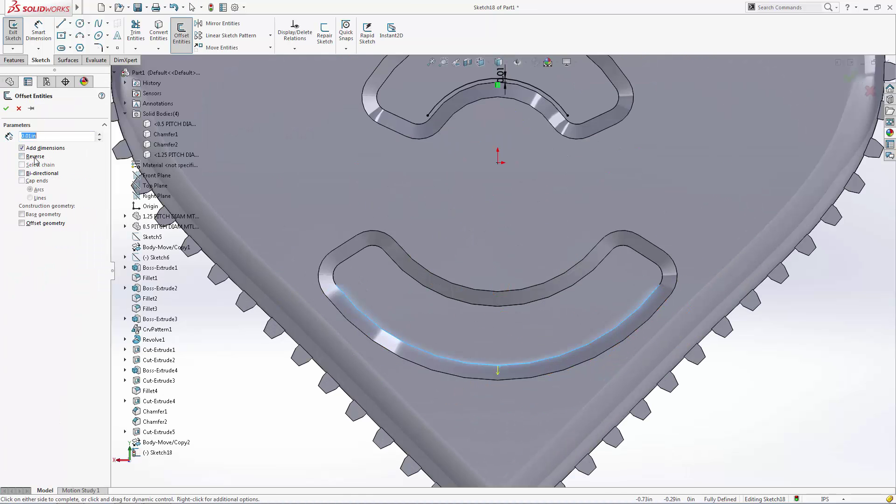
pyautogui.click(497, 369)
pyautogui.scroll(3, 355, 430)
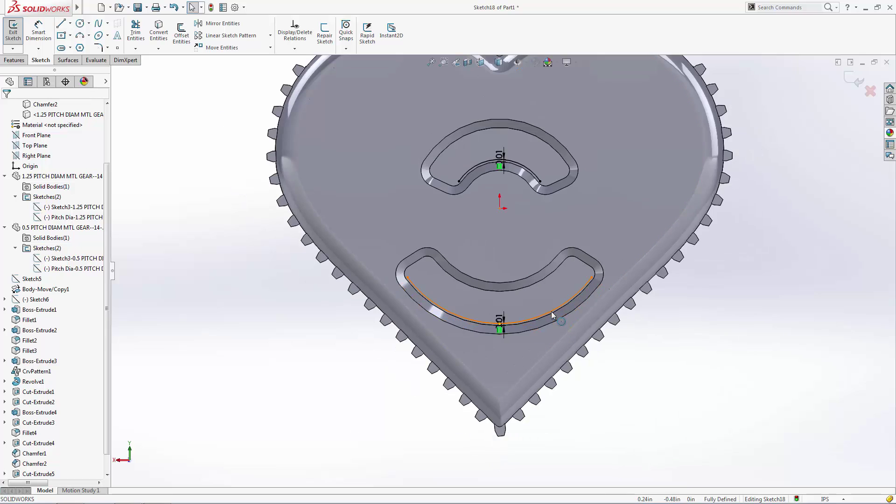
# Convert both offset arcs to construction geometry
pyautogui.click(551, 311)
pyautogui.keyDown('ctrl'); pyautogui.click(527, 167); pyautogui.keyUp('ctrl')
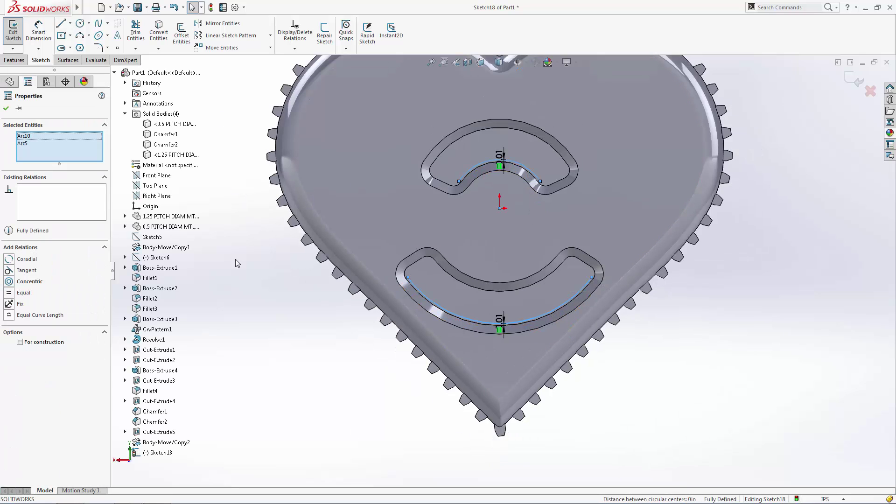
pyautogui.click(41, 344)
pyautogui.click(277, 384)
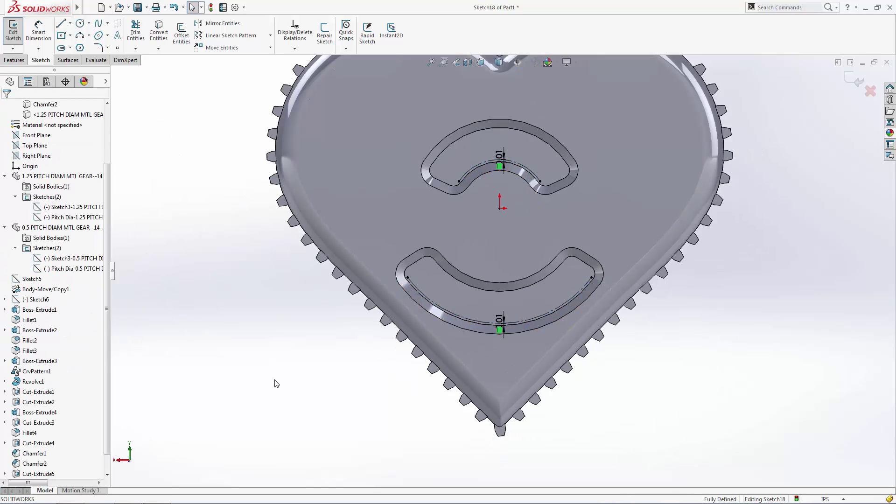
# Extend both ends of the upper construction arc to the origin's level and the lower arc's ends beyond its opening
pyautogui.moveTo(436, 212); pyautogui.dragTo(450, 208)
pyautogui.moveTo(541, 182); pyautogui.dragTo(549, 208)
pyautogui.click(644, 320)
pyautogui.moveTo(593, 279); pyautogui.dragTo(611, 236)
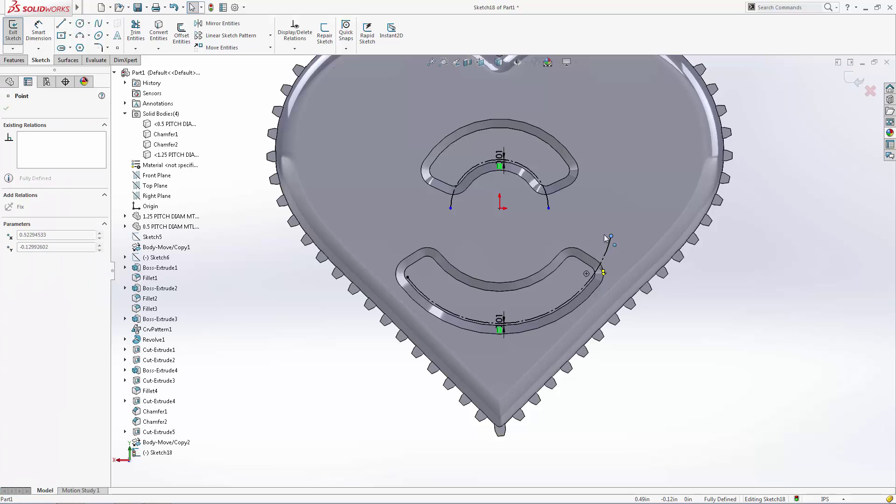
pyautogui.moveTo(385, 235)
pyautogui.mouseDown()
pyautogui.moveTo(374, 219)
pyautogui.moveTo(388, 236)
pyautogui.mouseUp()
# Add centred sketch text "Built" along the upper construction arc, flipped vertically and horizontally
pyautogui.click(118, 38)
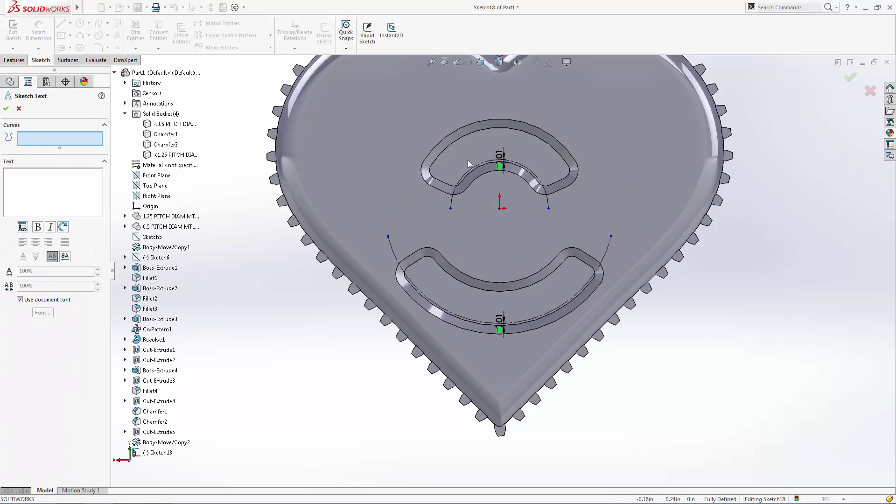
pyautogui.click(471, 170)
pyautogui.click(25, 188)
pyautogui.write('Built')
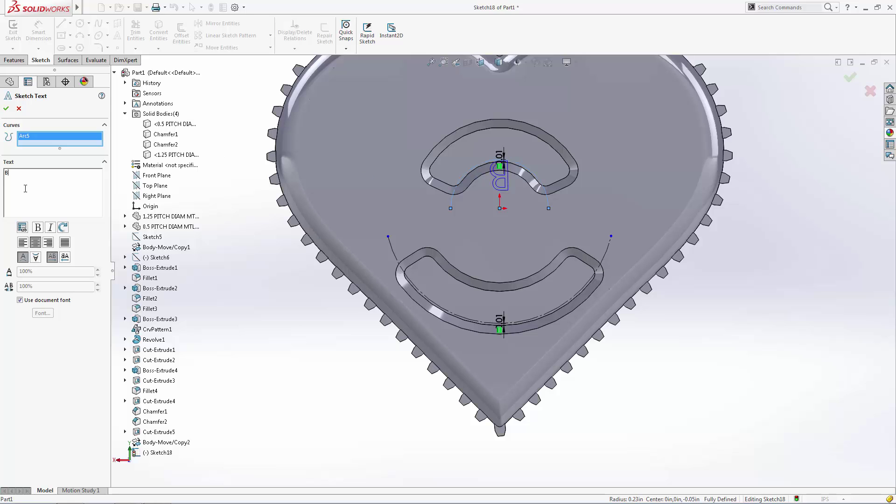
pyautogui.click(26, 261)
pyautogui.click(66, 257)
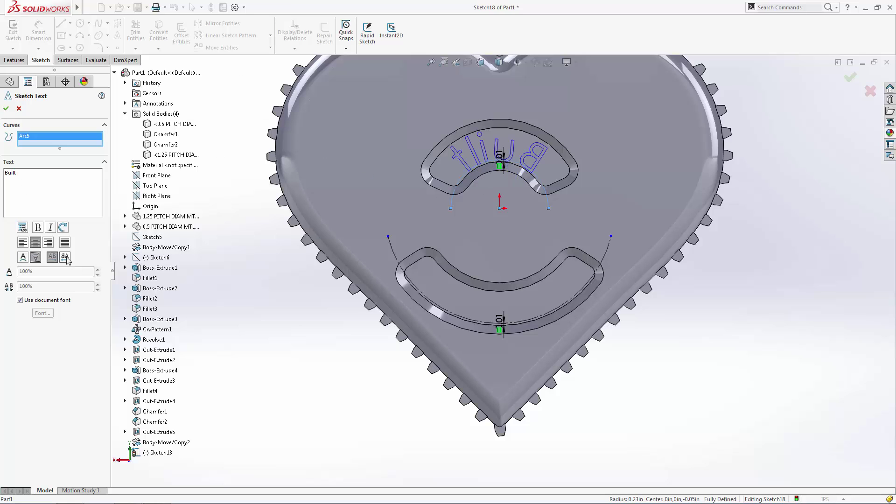
# Override the document font of the "Built" text with Another Typewriter Regular, adjust its height, and accept the text
pyautogui.click(47, 301)
pyautogui.click(42, 313)
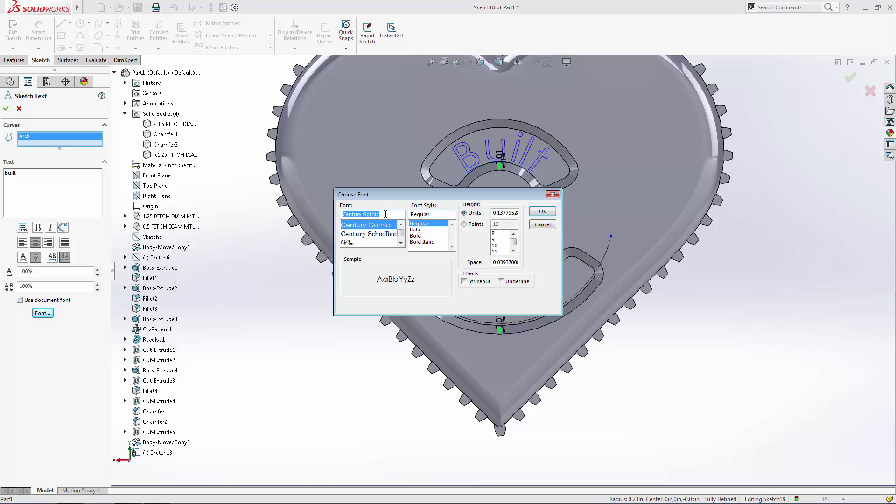
pyautogui.write('an')
pyautogui.doubleClick(506, 213)
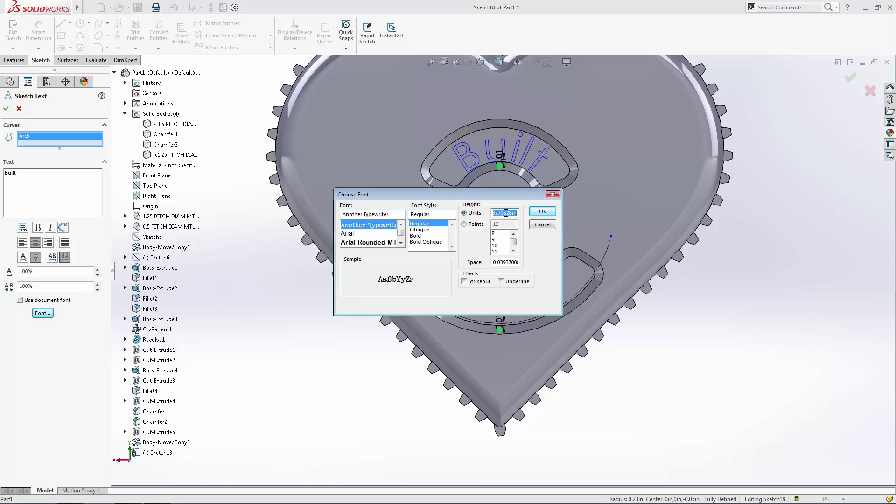
pyautogui.write('0.140')
pyautogui.click(539, 212)
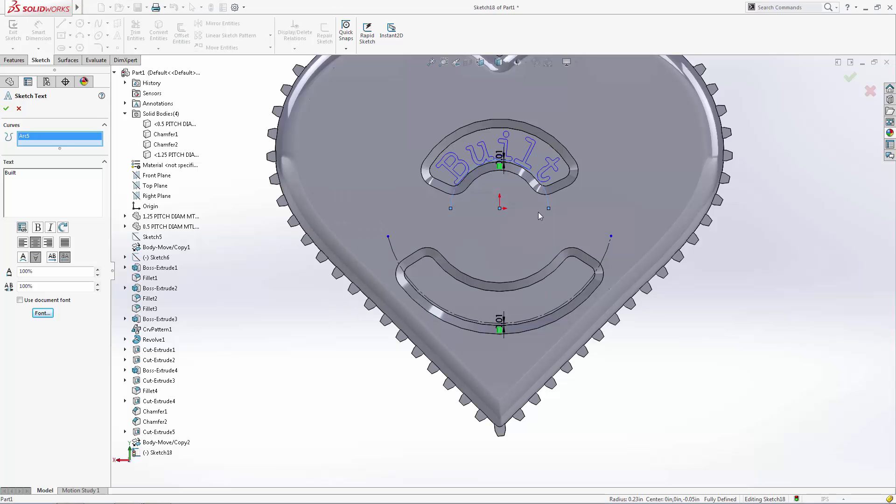
pyautogui.click(6, 109)
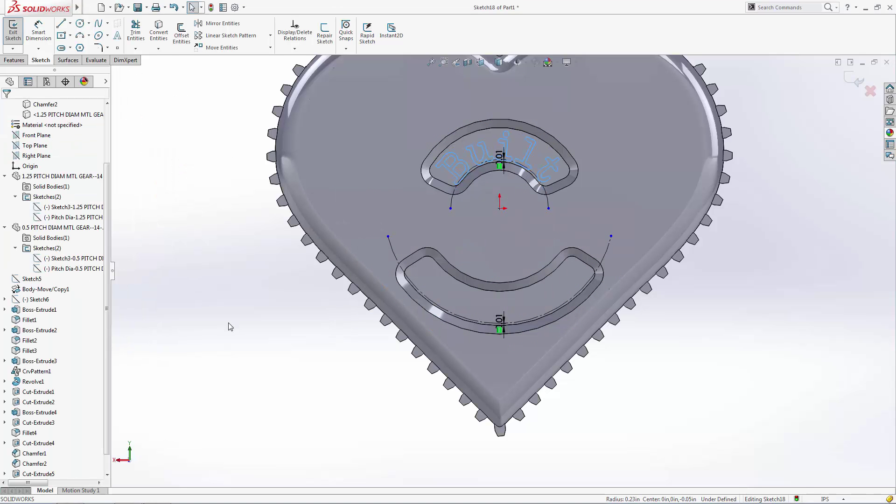
# Add centred sketch text "To Last" along the lower construction arc
pyautogui.click(391, 248)
pyautogui.click(117, 35)
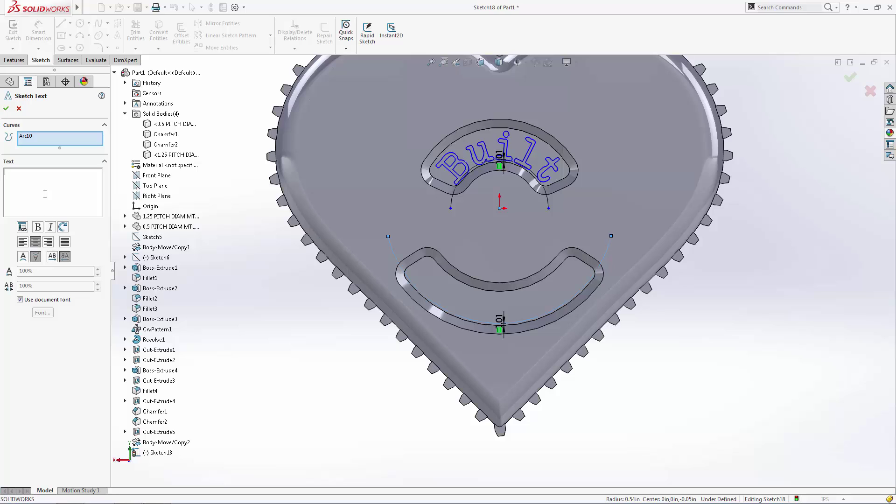
pyautogui.write('To Last')
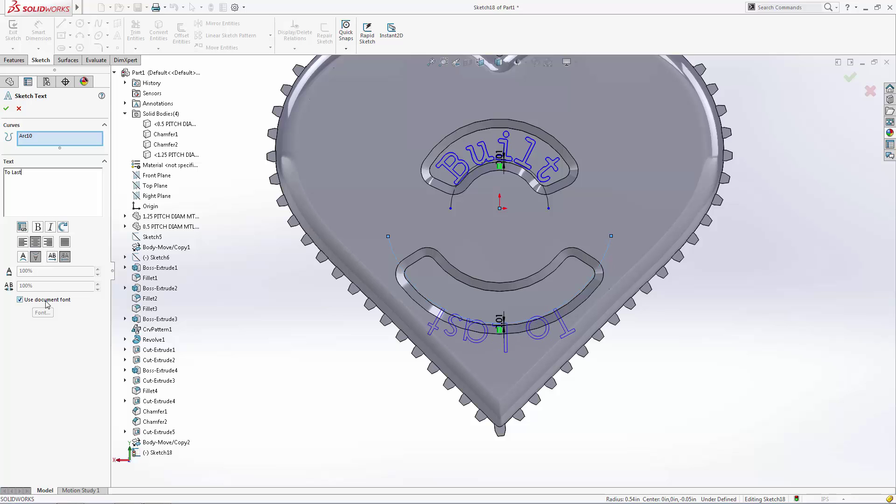
# Override the document font of the "To Last" text with Another Typewriter Regular at a height of 0.15 in
pyautogui.click(20, 300)
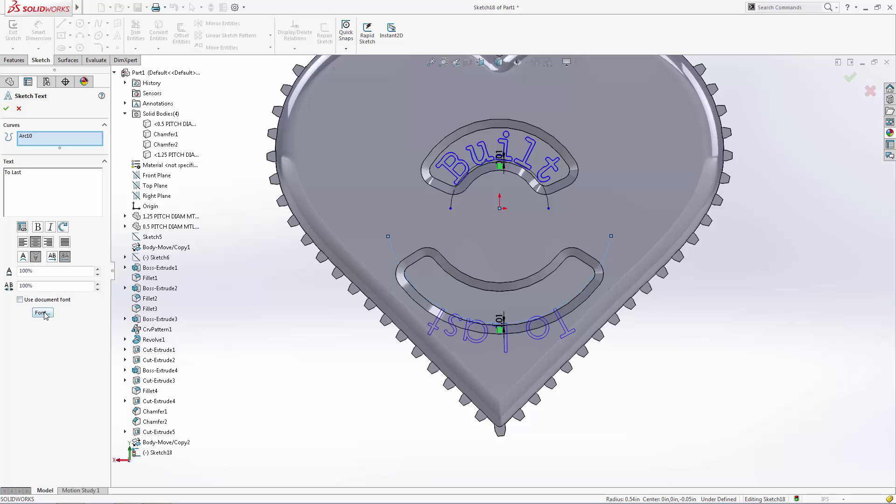
pyautogui.click(43, 313)
pyautogui.write('an')
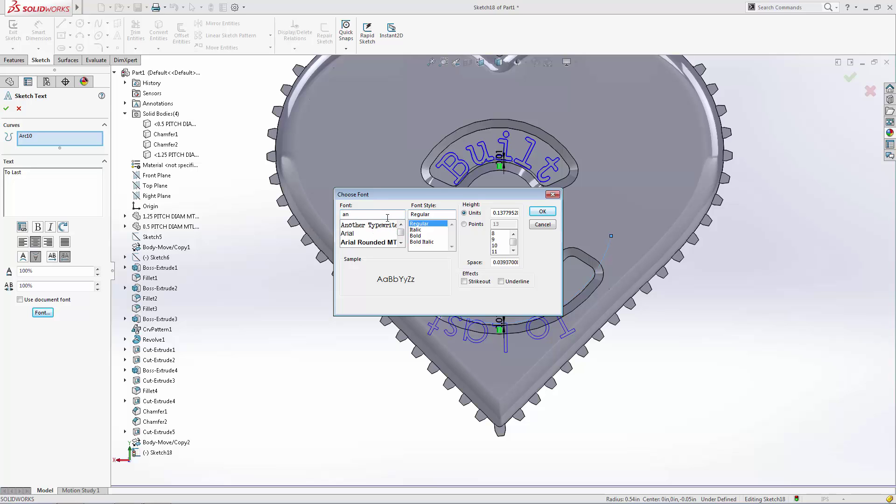
pyautogui.click(390, 225)
pyautogui.doubleClick(511, 215)
pyautogui.write('0.15')
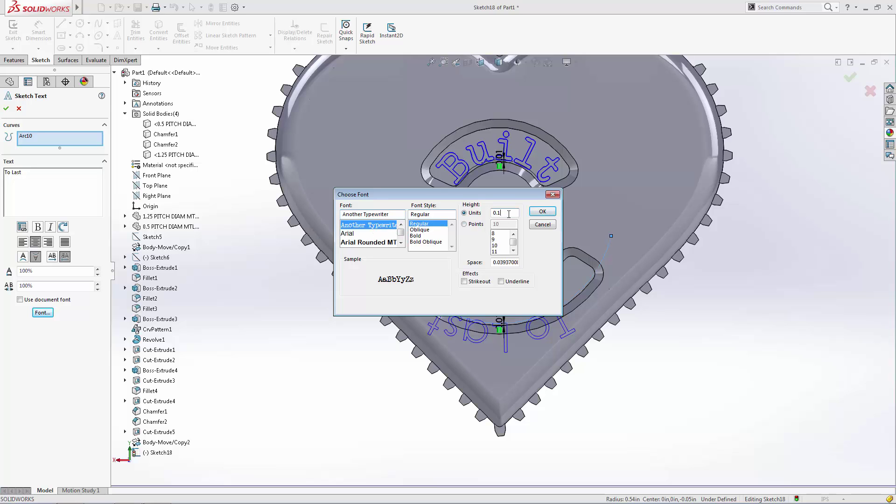
pyautogui.press('Return')
# Turn off the "To Last" text's vertical and horizontal flips, set its character spacing to 130%, and accept it
pyautogui.click(23, 256)
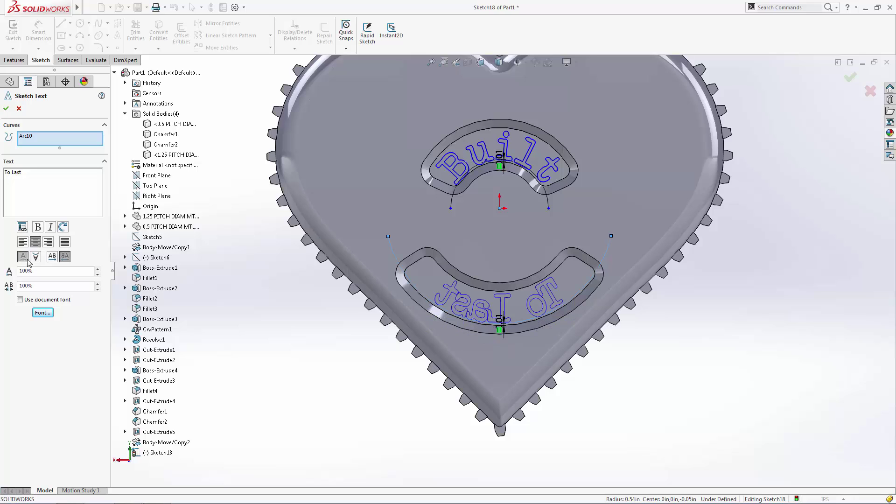
pyautogui.click(52, 256)
pyautogui.doubleClick(56, 285)
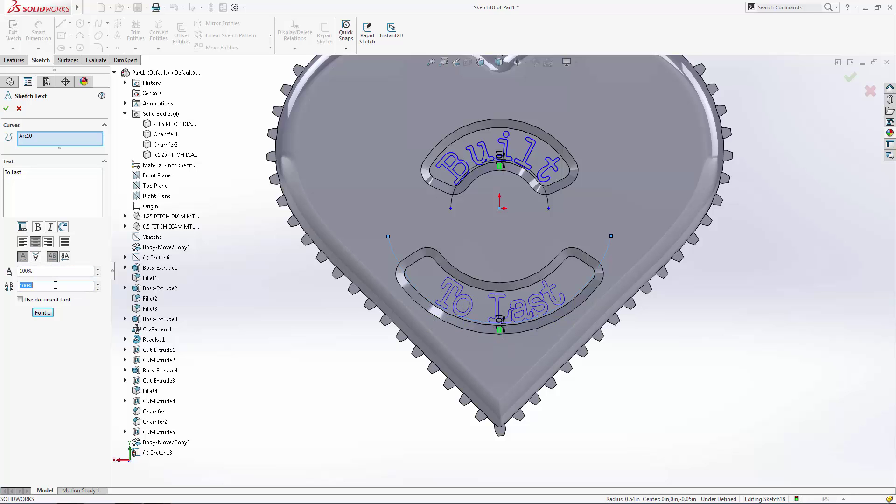
pyautogui.write('130')
pyautogui.press('Return')
pyautogui.click(6, 108)
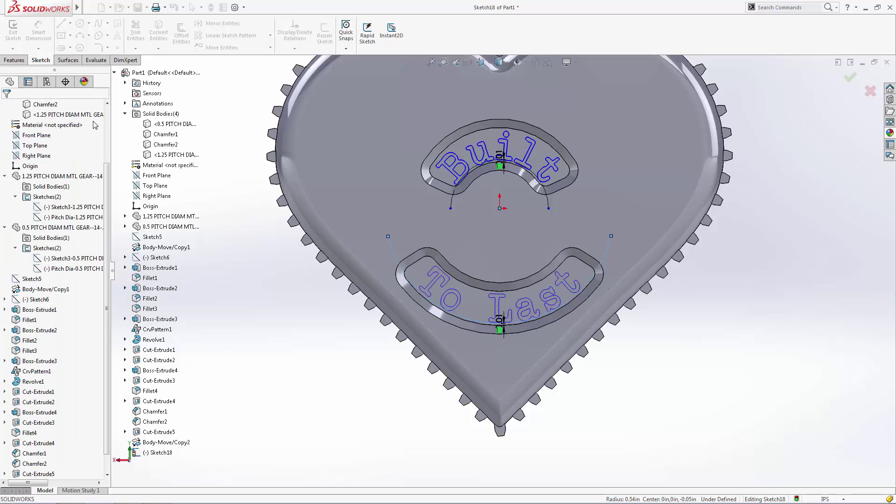
# Finish the sketch, cut "Built" and "To Last" blind 0.015 in deep into the gear, and show the isometric view
pyautogui.click(850, 77)
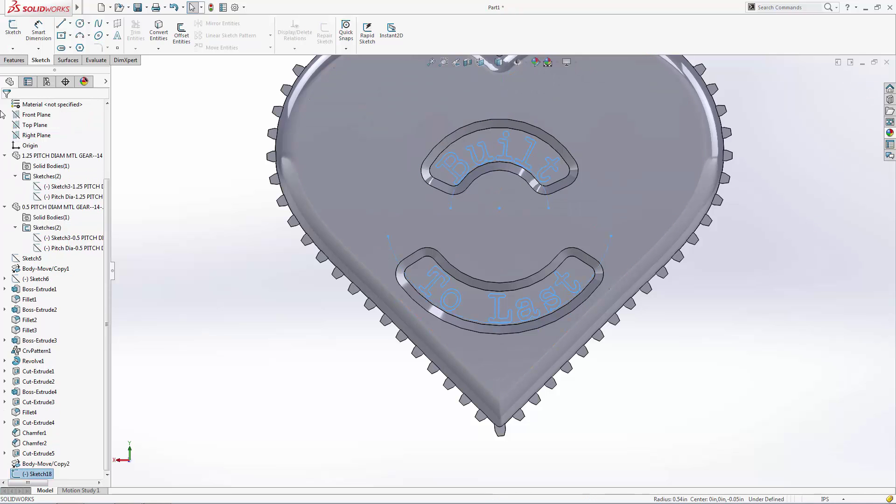
pyautogui.click(11, 61)
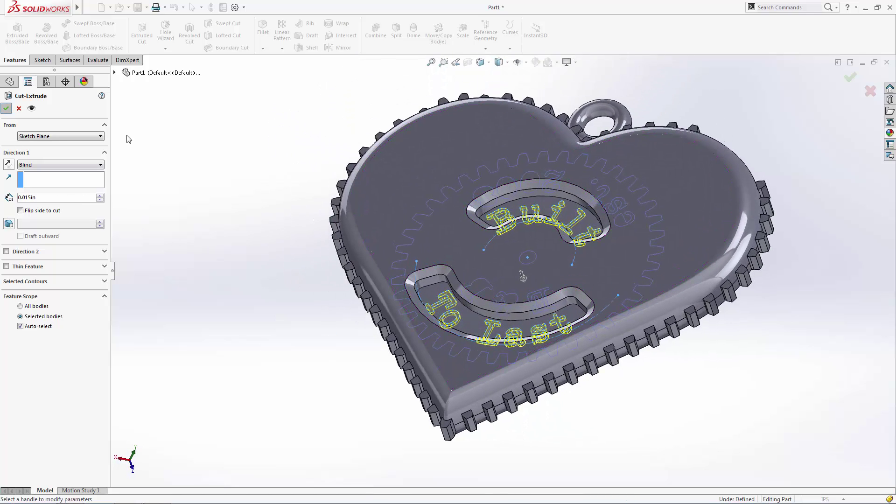
pyautogui.press('Return')
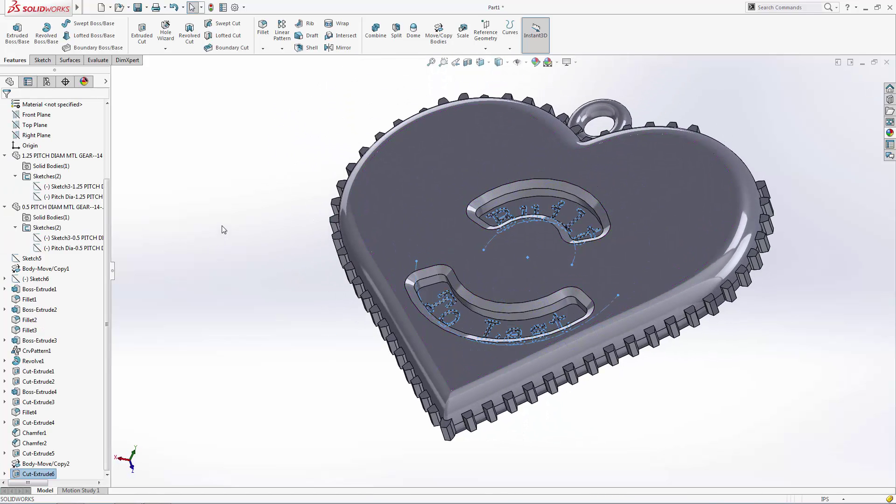
pyautogui.hotkey('ctrl', '7')
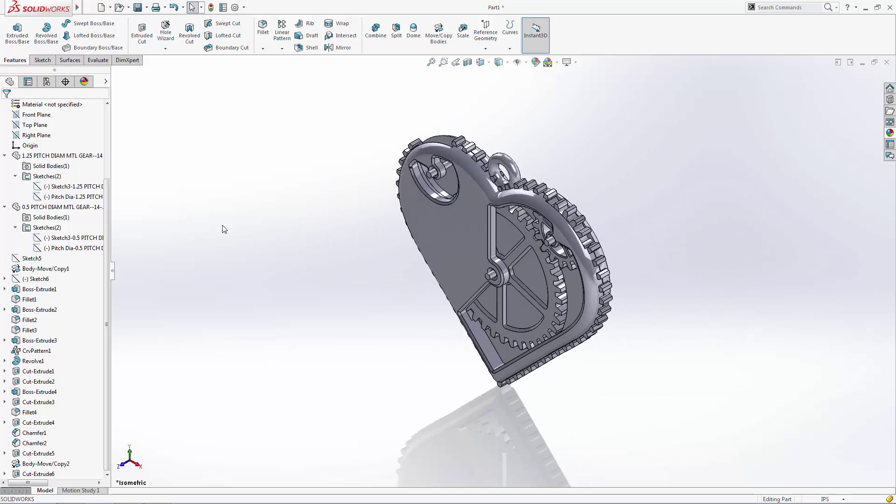